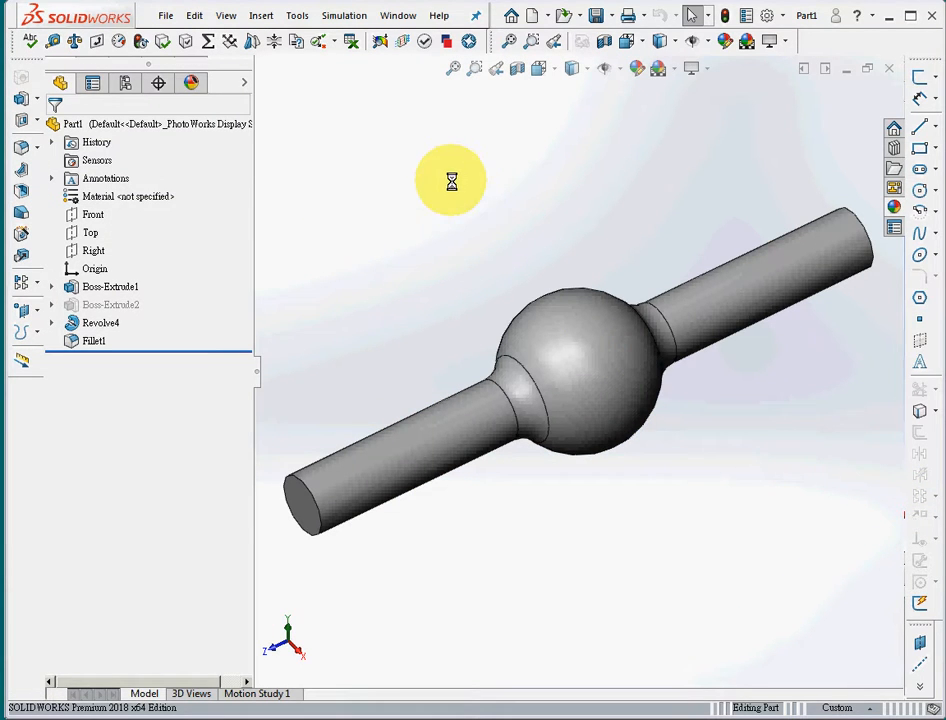
{"action": "left_click", "coordinate": [298, 15]}
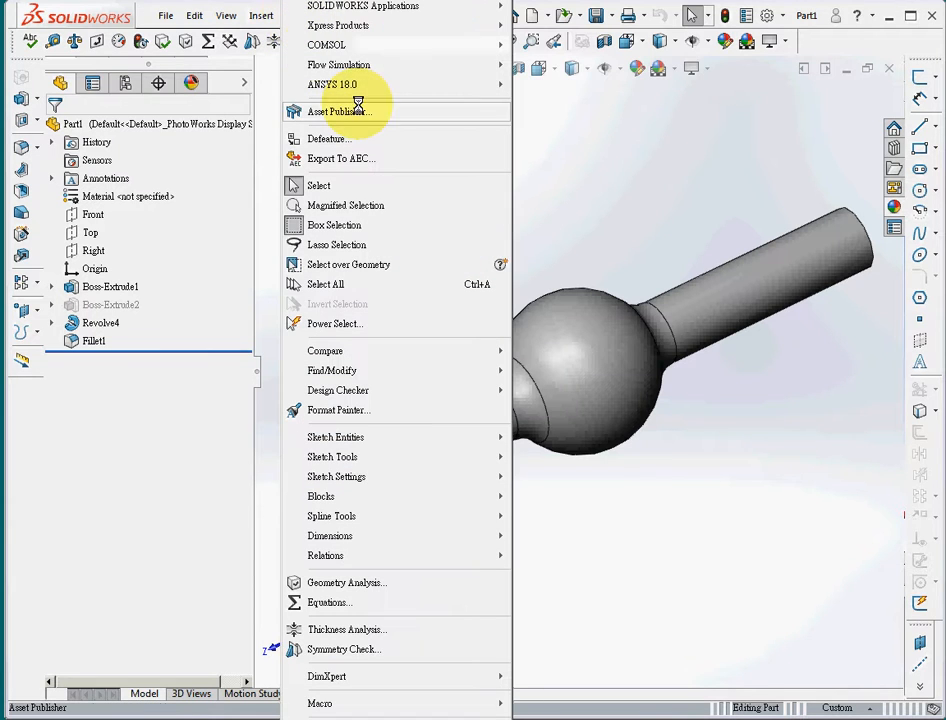
{"action": "mouse_move", "coordinate": [480, 86]}
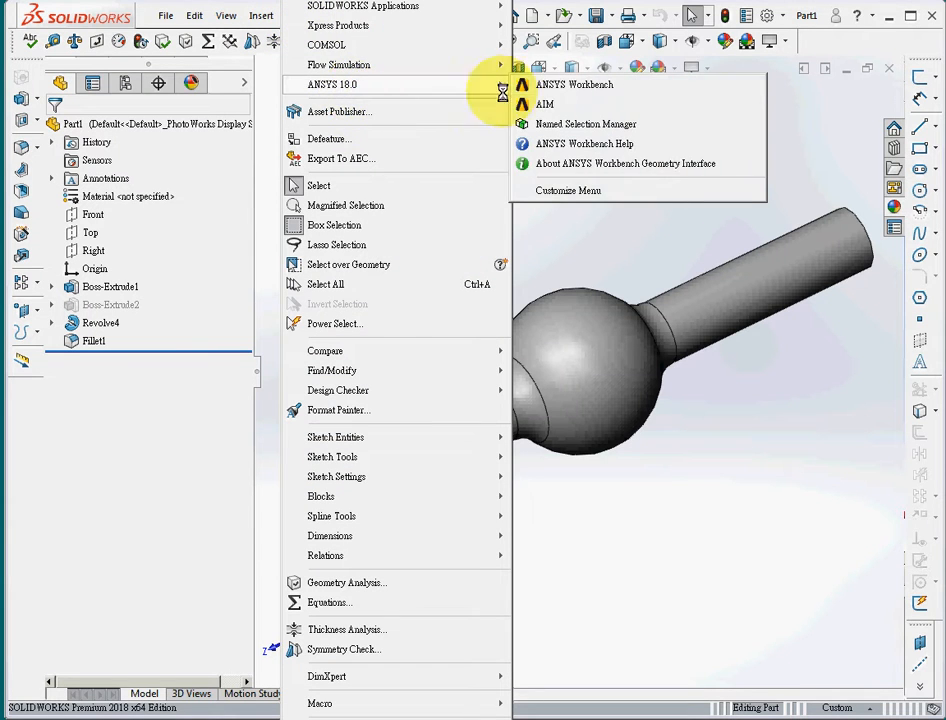
{"action": "left_click", "coordinate": [645, 230]}
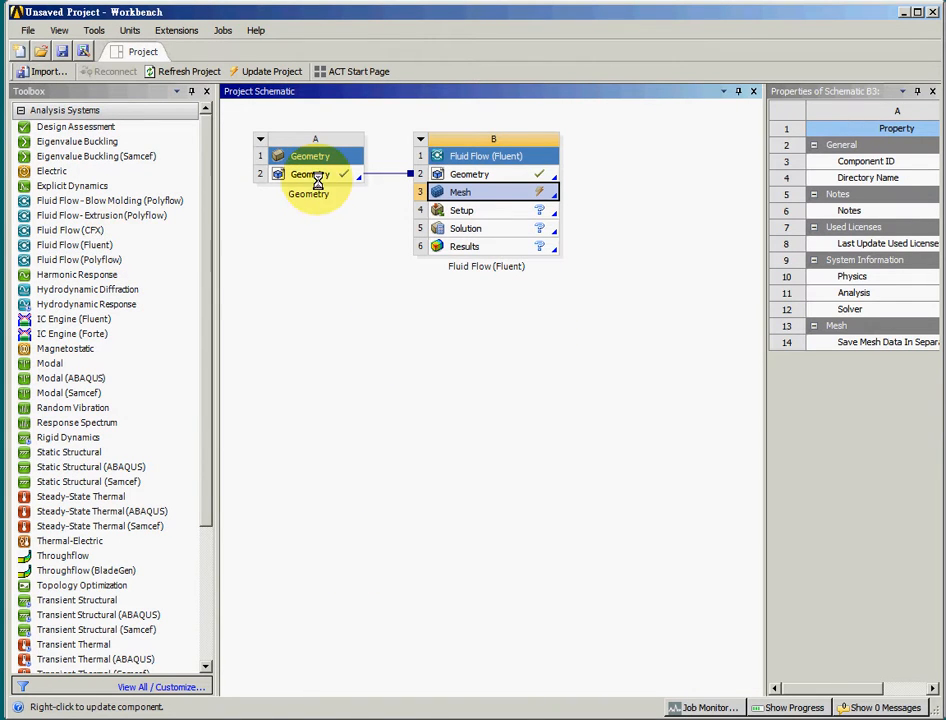
In ANSYS Workbench, open the Fluid Flow (Fluent) mesh for editing and create a named selection Inlet on the pipe's front end face
{"action": "right_click", "coordinate": [530, 194]}
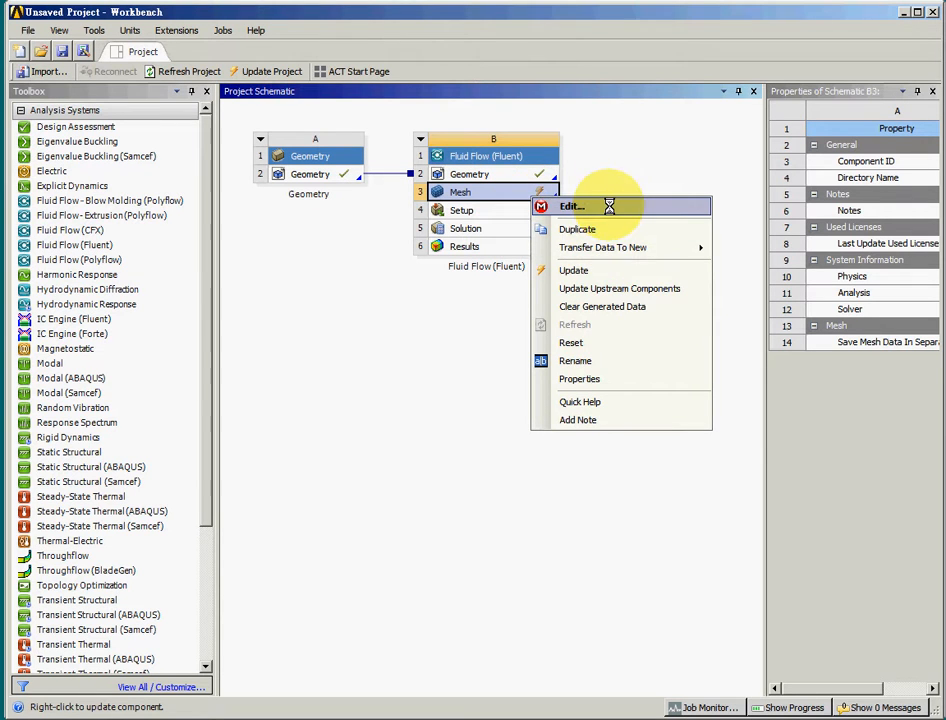
{"action": "left_click", "coordinate": [275, 492]}
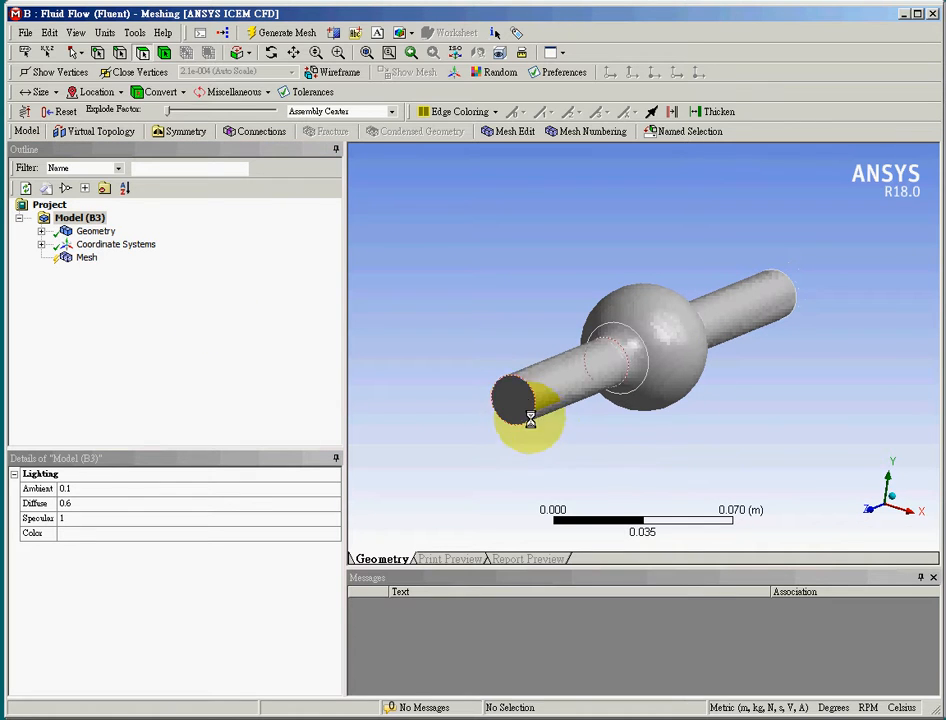
{"action": "right_click", "coordinate": [517, 400]}
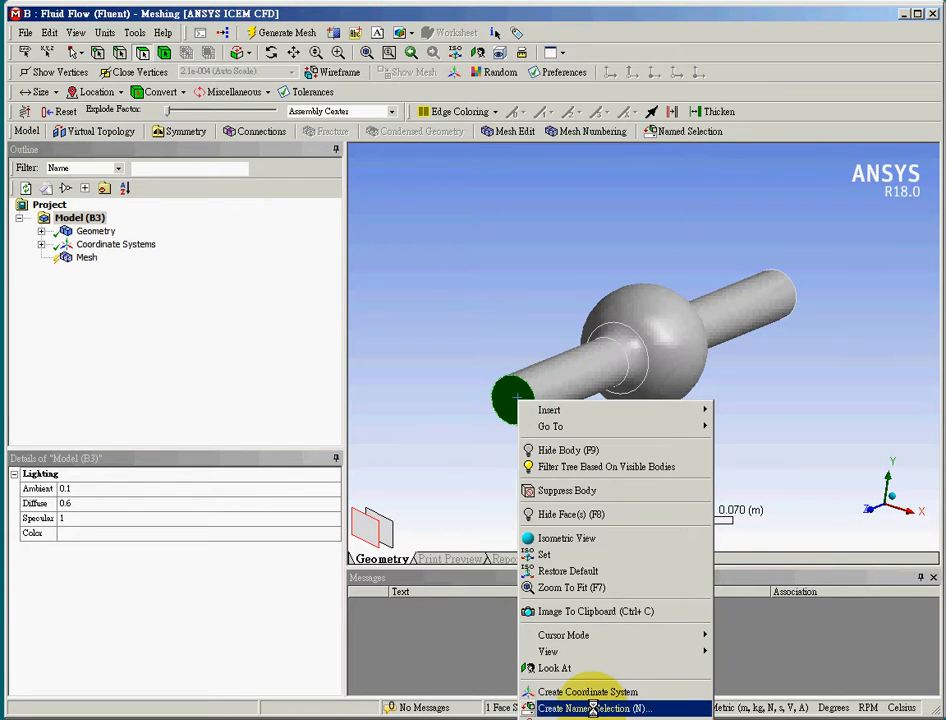
{"action": "left_click", "coordinate": [612, 707]}
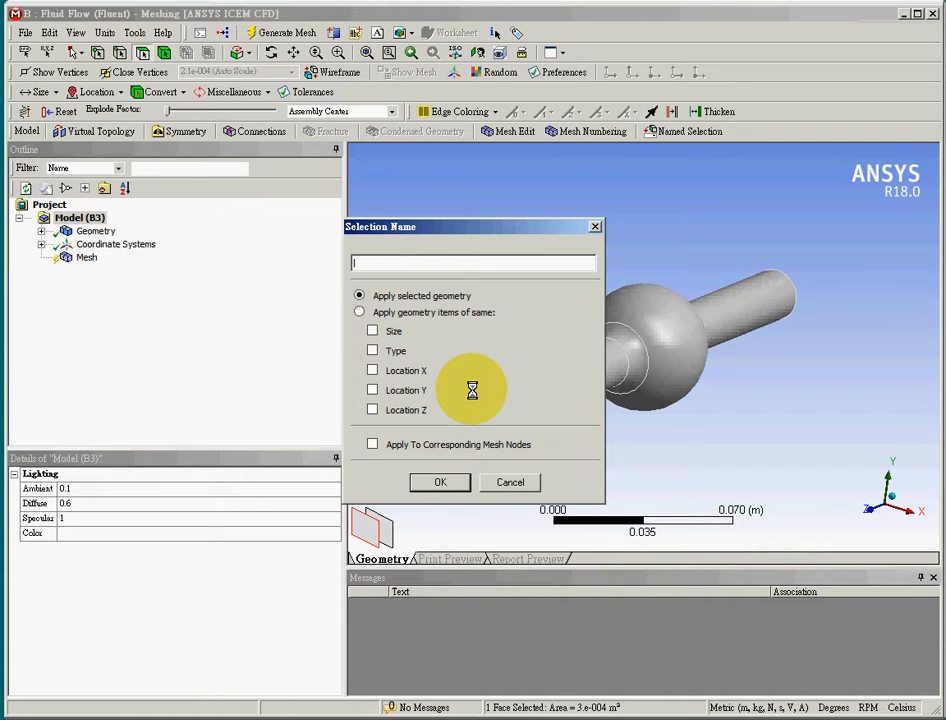
{"action": "left_click", "coordinate": [447, 482]}
Create a named selection Outlet on the pipe's opposite end face and check the Inlet and Outlet selections on the model
{"action": "middle_click_drag", "start_coordinate": [663, 450], "coordinate": [775, 300]}
{"action": "right_click", "coordinate": [775, 300]}
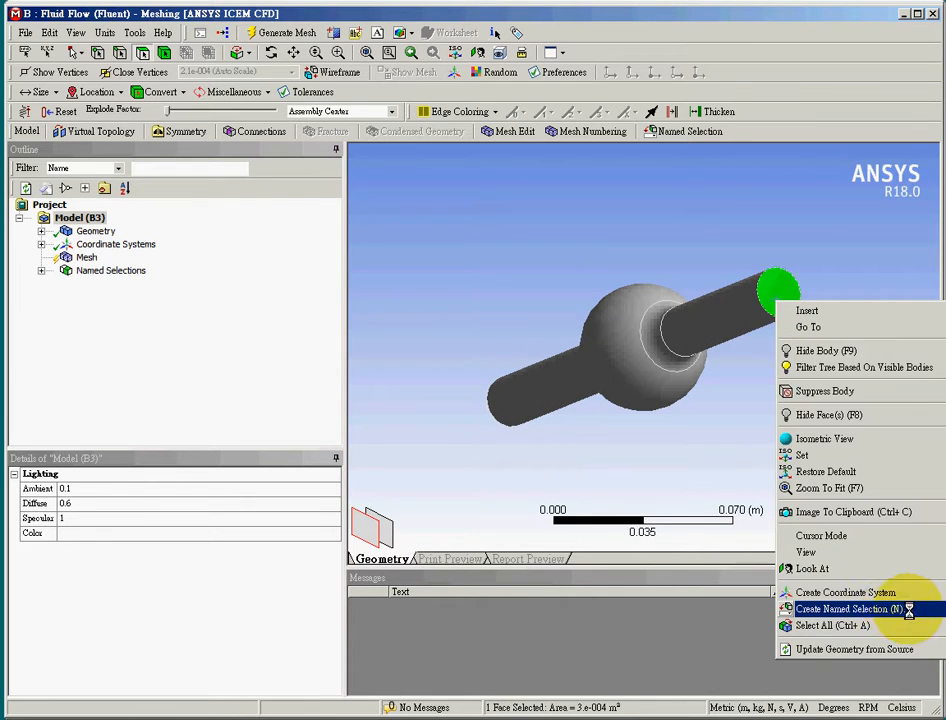
{"action": "left_click", "coordinate": [870, 551]}
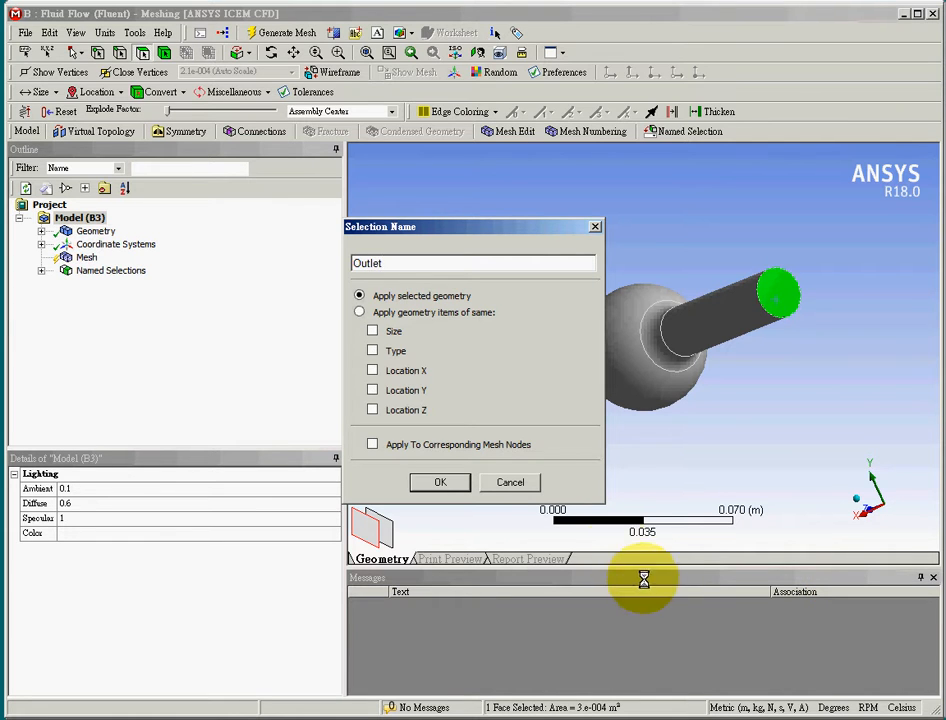
{"action": "left_click", "coordinate": [437, 483]}
{"action": "middle_click_drag", "start_coordinate": [437, 485], "coordinate": [592, 484]}
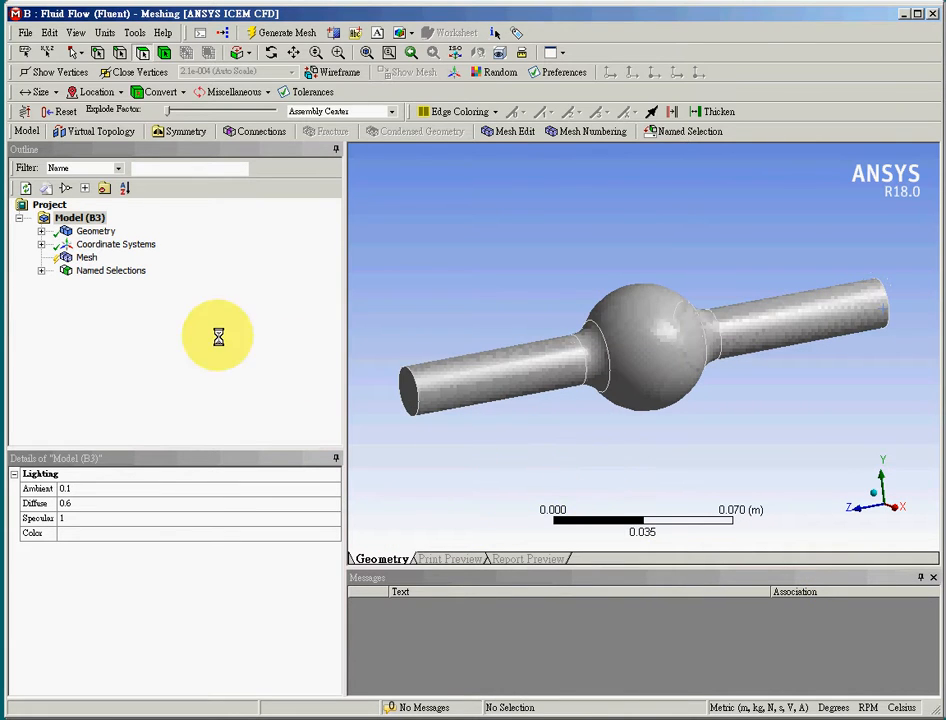
{"action": "left_click", "coordinate": [41, 270]}
{"action": "left_click", "coordinate": [107, 284]}
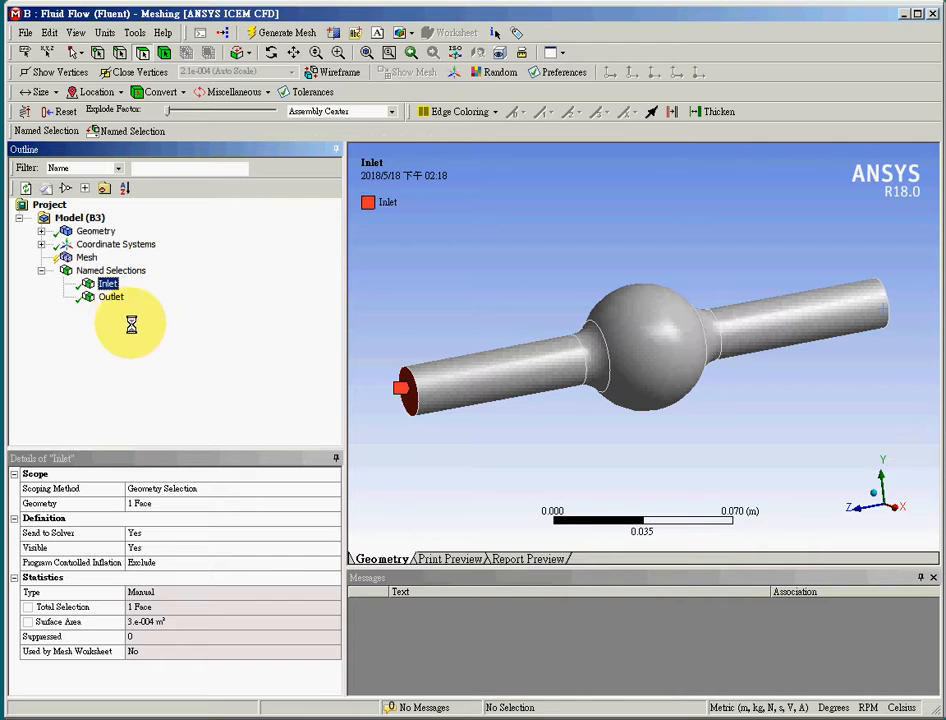
{"action": "left_click", "coordinate": [110, 297]}
Update the mesh of the pipe and sphere model
{"action": "left_click", "coordinate": [87, 257]}
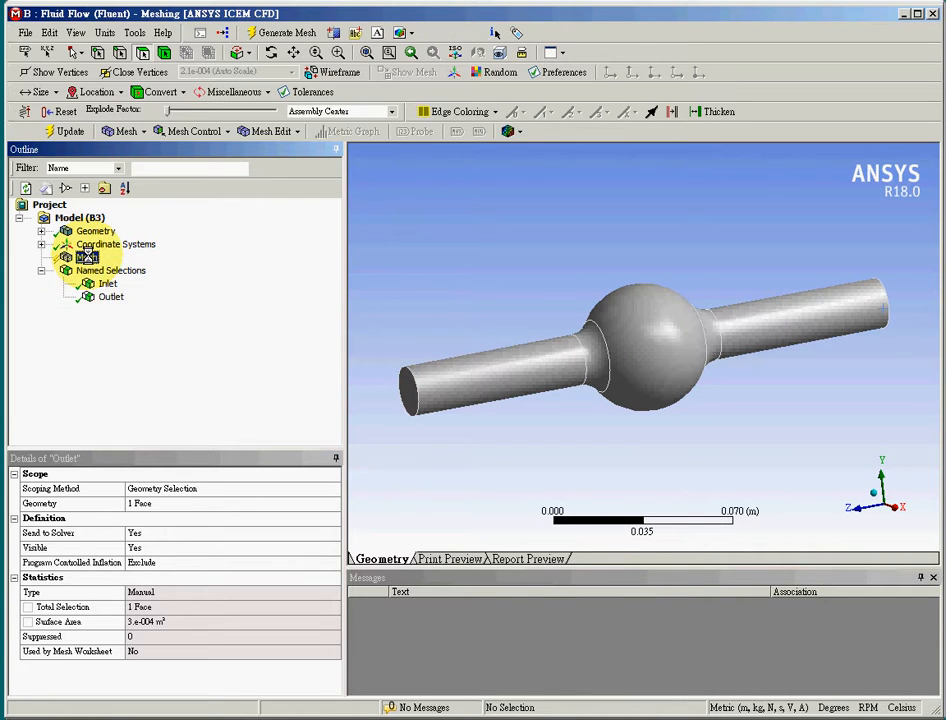
{"action": "right_click", "coordinate": [87, 257]}
{"action": "left_click", "coordinate": [122, 289]}
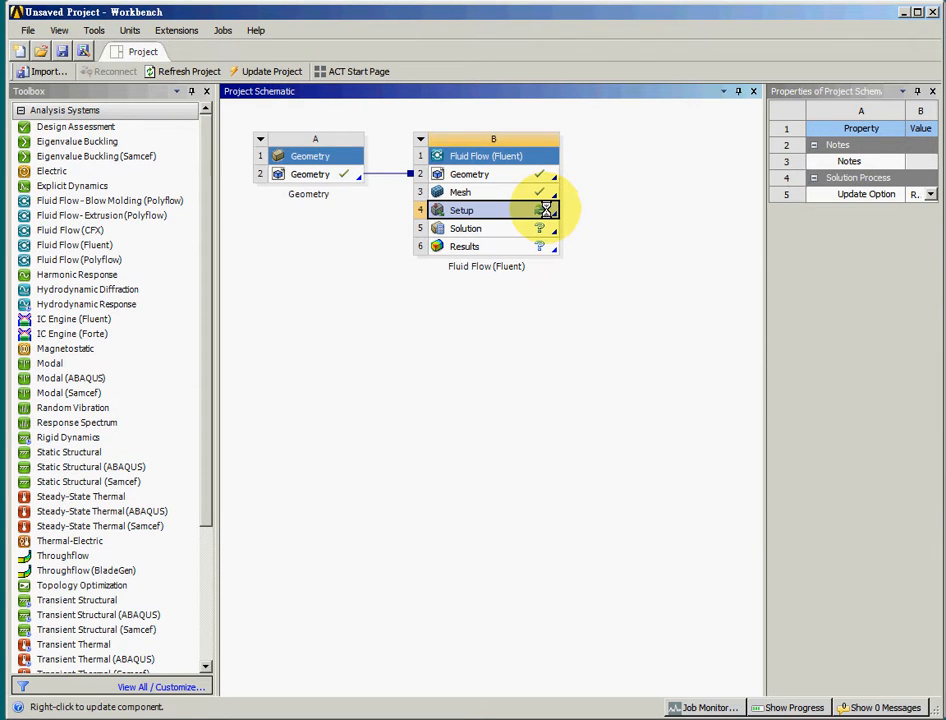
Save the Workbench project as bnvcn on the desktop
{"action": "right_click", "coordinate": [547, 210]}
{"action": "left_click", "coordinate": [460, 381]}
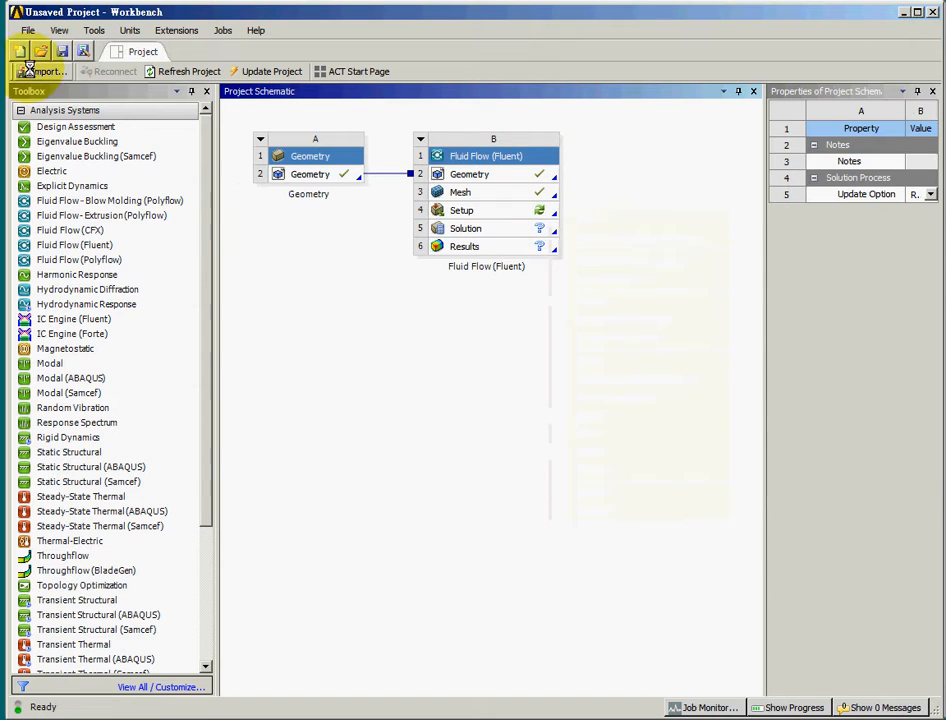
{"action": "left_click", "coordinate": [62, 51]}
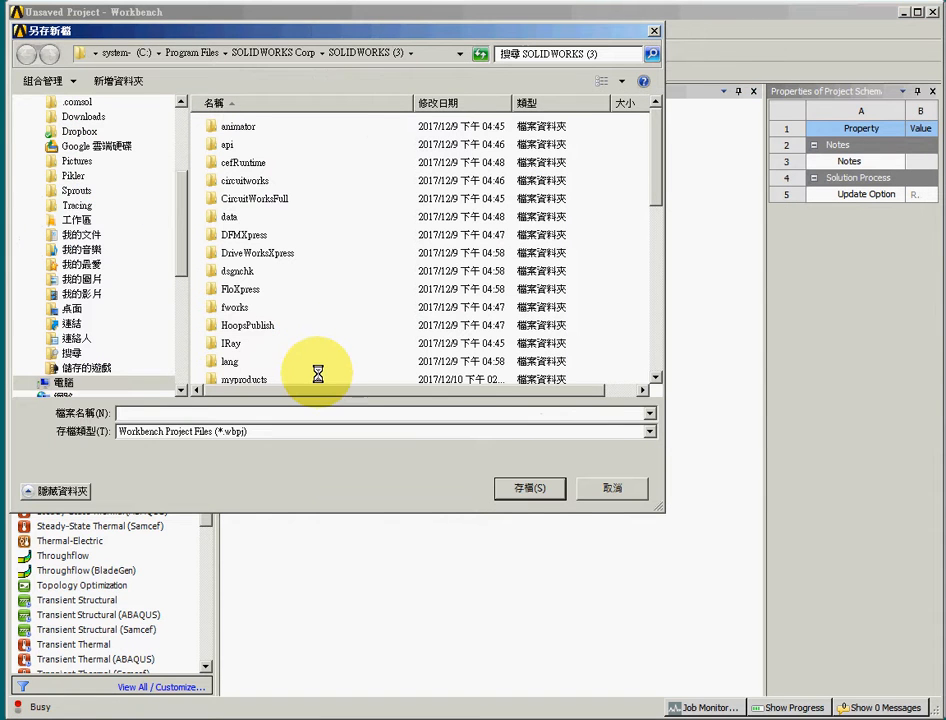
{"action": "type", "text": "bnvcn"}
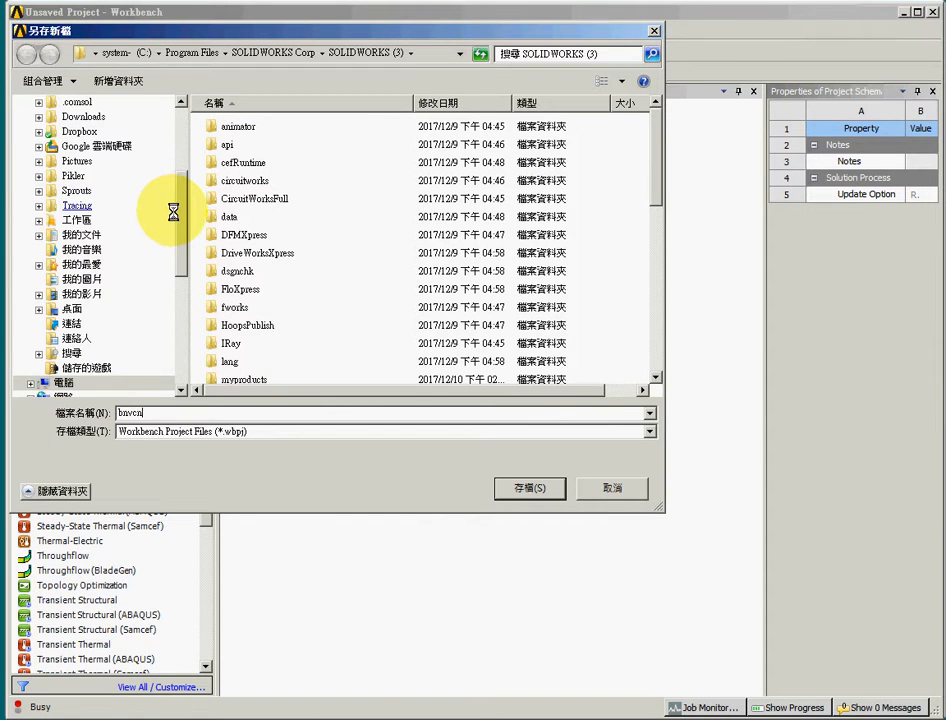
{"action": "scroll", "coordinate": [166, 116], "scroll_direction": "up", "scroll_amount": 4}
{"action": "left_click", "coordinate": [28, 136]}
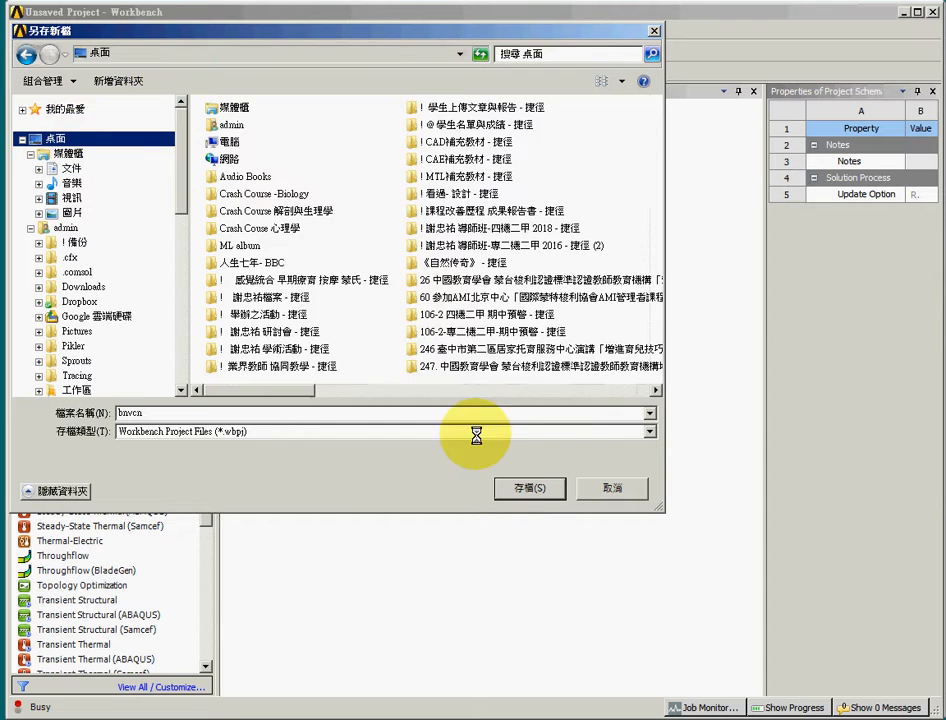
{"action": "left_click", "coordinate": [518, 488]}
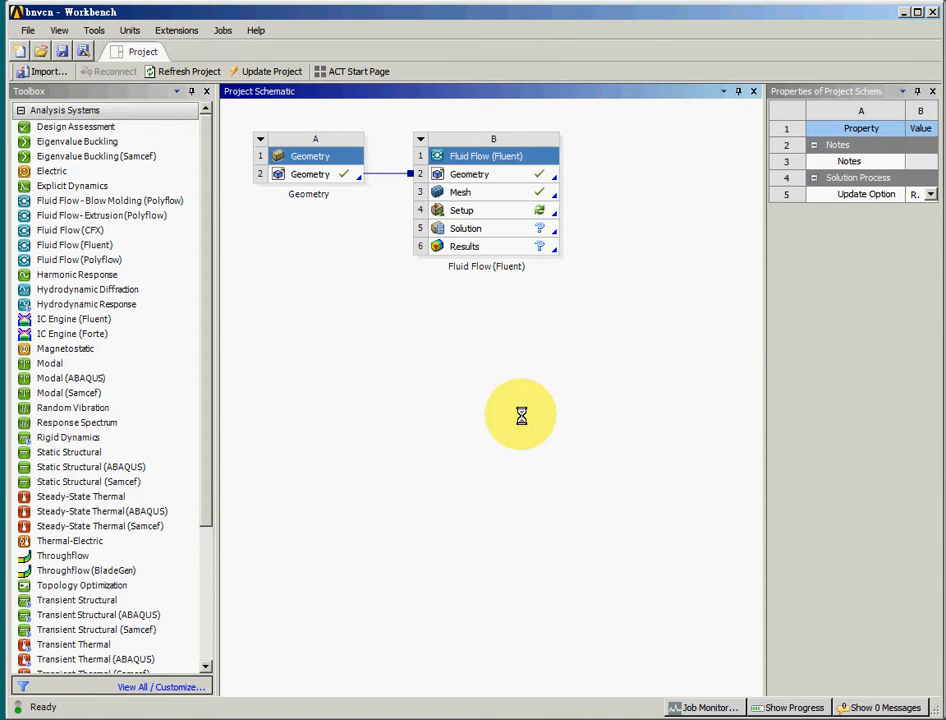
Open the Setup of the Fluid Flow (Fluent) system in Fluent, accepting the launcher's default serial processing options
{"action": "left_click", "coordinate": [537, 213]}
{"action": "right_click", "coordinate": [537, 213]}
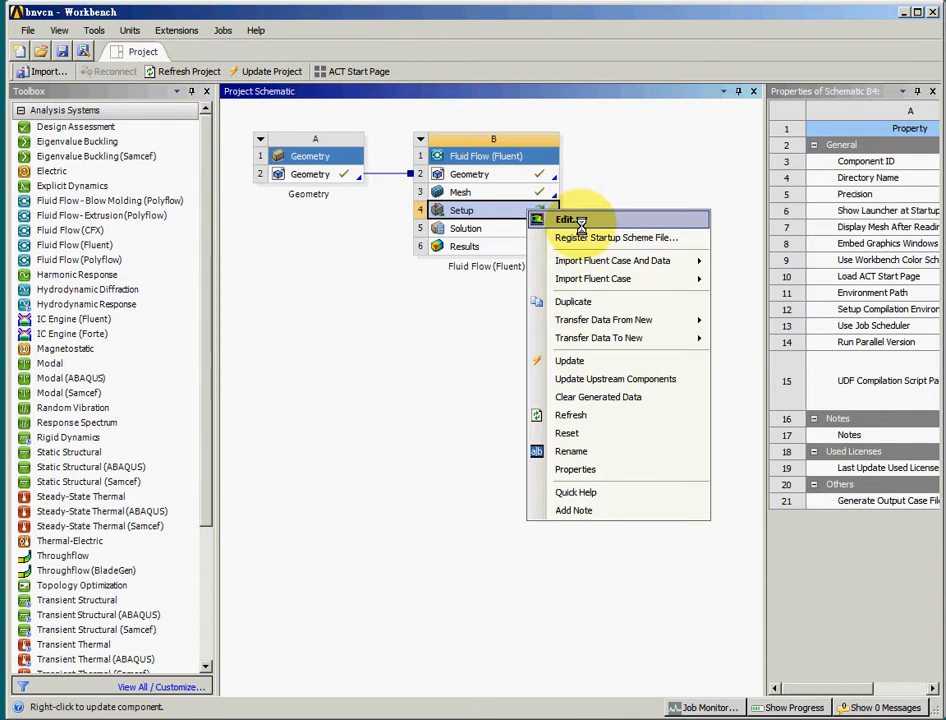
{"action": "left_click", "coordinate": [560, 219]}
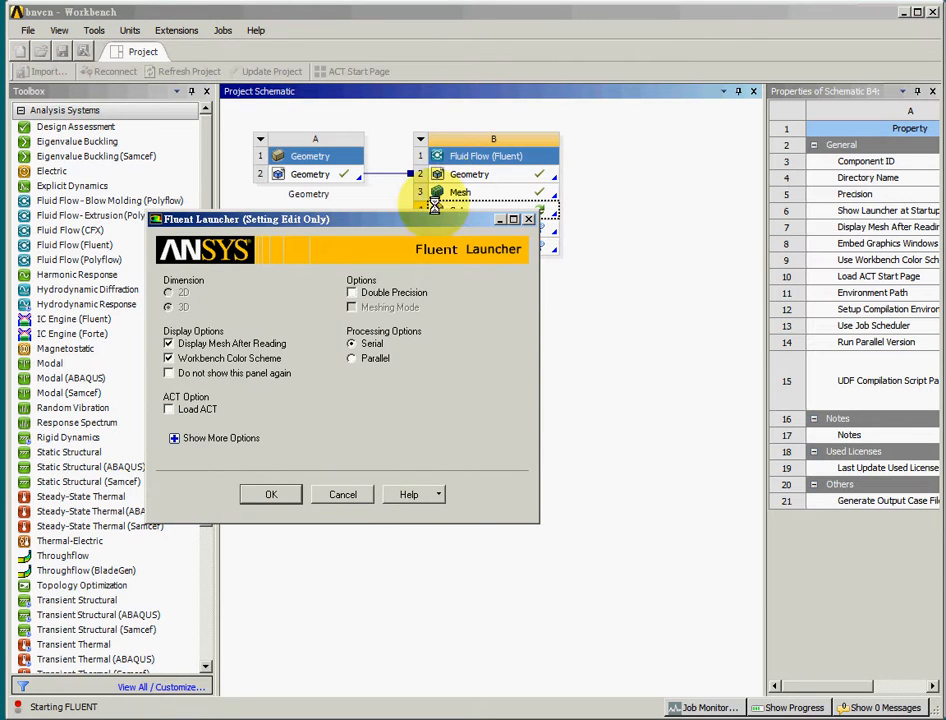
{"action": "left_click_drag", "start_coordinate": [409, 219], "coordinate": [553, 285]}
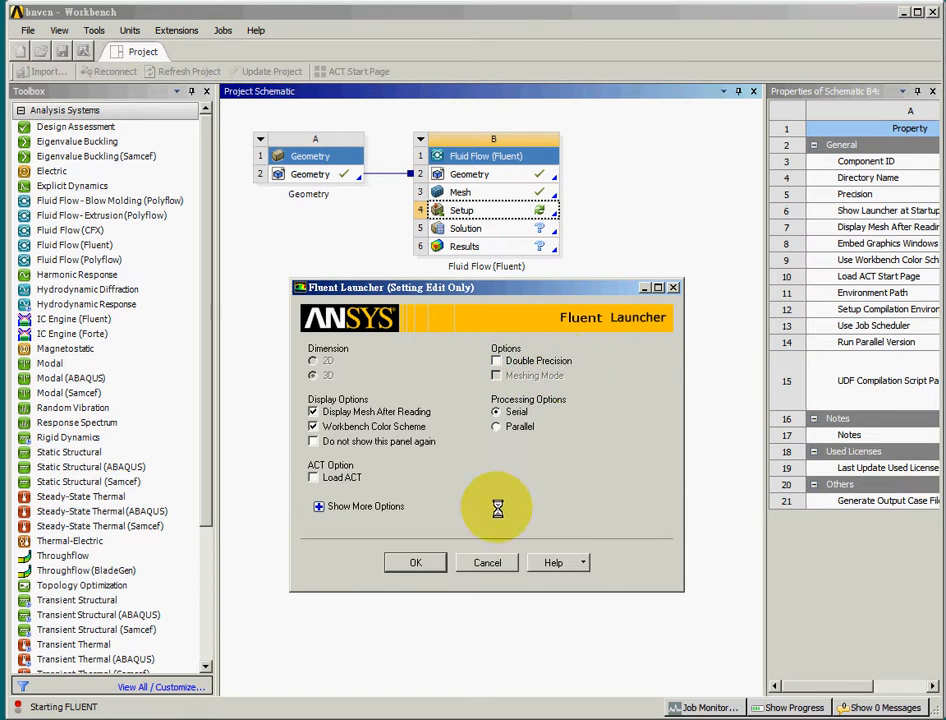
{"action": "left_click", "coordinate": [388, 562]}
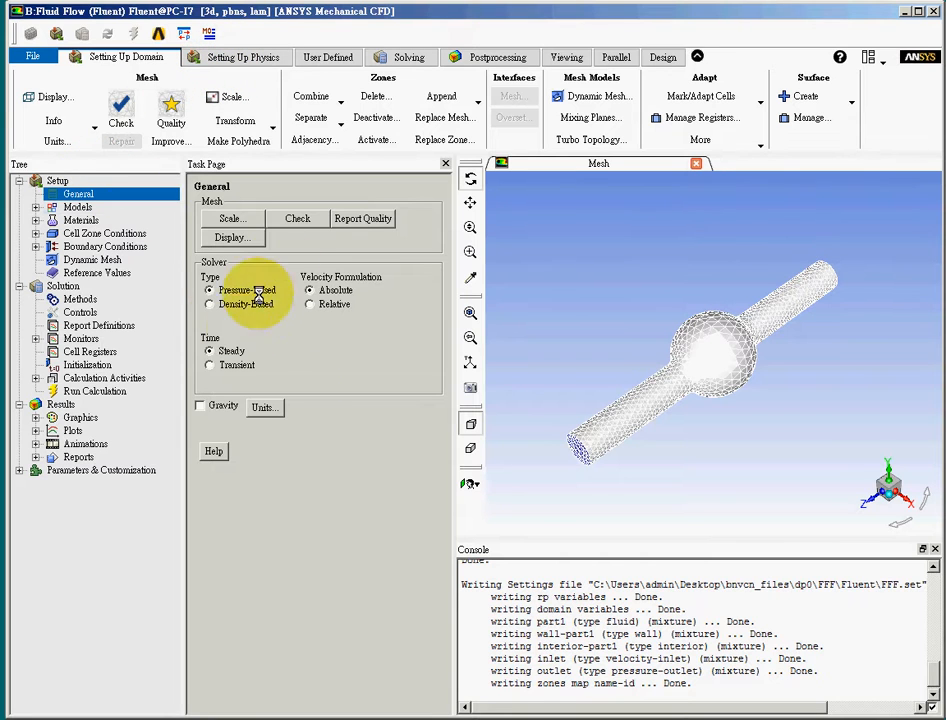
Review the physics setup commands, including the zone boundaries, together with the Setup, Solution and Results entries of the model tree
{"action": "left_click", "coordinate": [218, 57]}
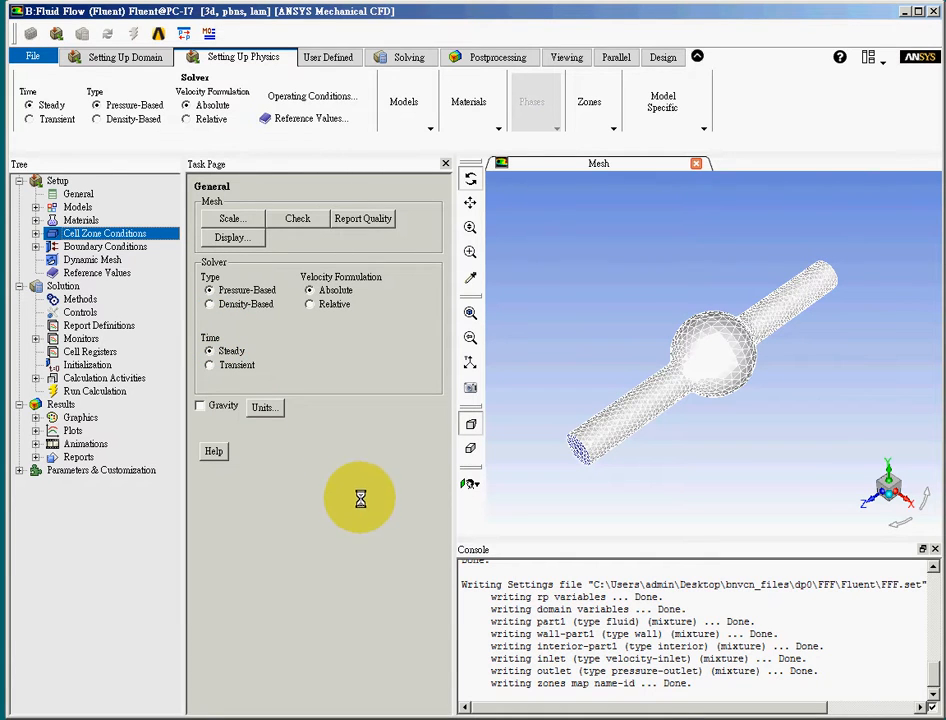
{"action": "left_click", "coordinate": [87, 258]}
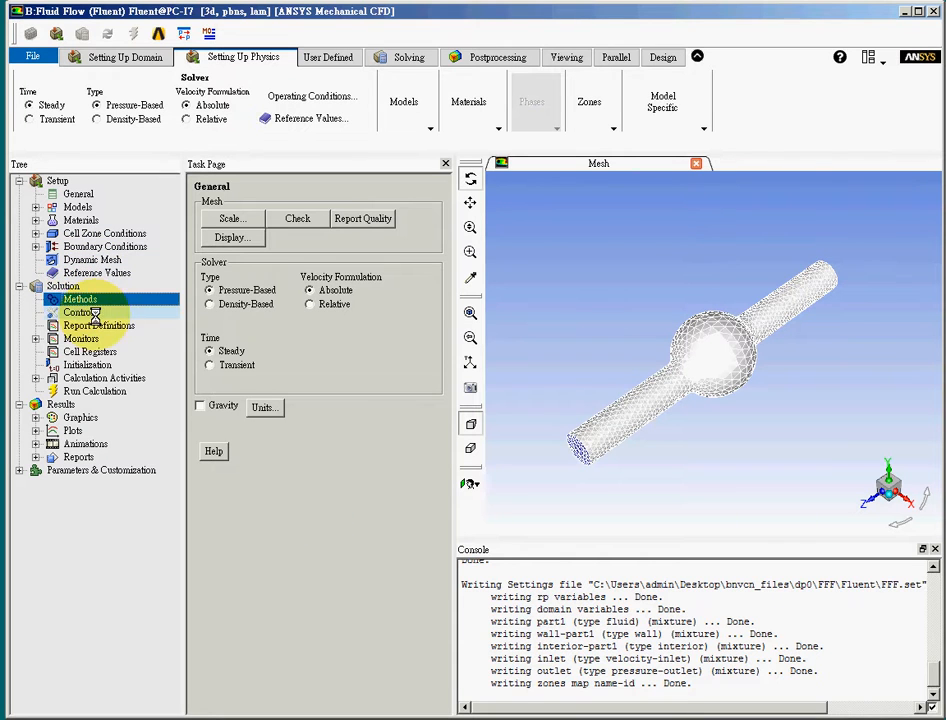
{"action": "left_click", "coordinate": [94, 313]}
{"action": "left_click", "coordinate": [84, 338]}
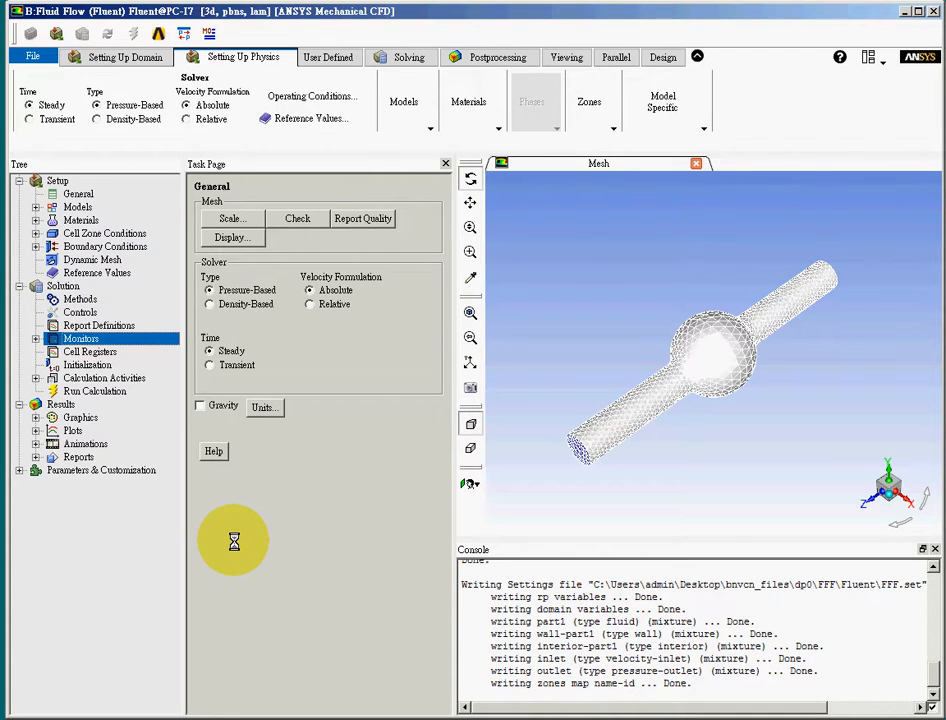
{"action": "left_click", "coordinate": [94, 353]}
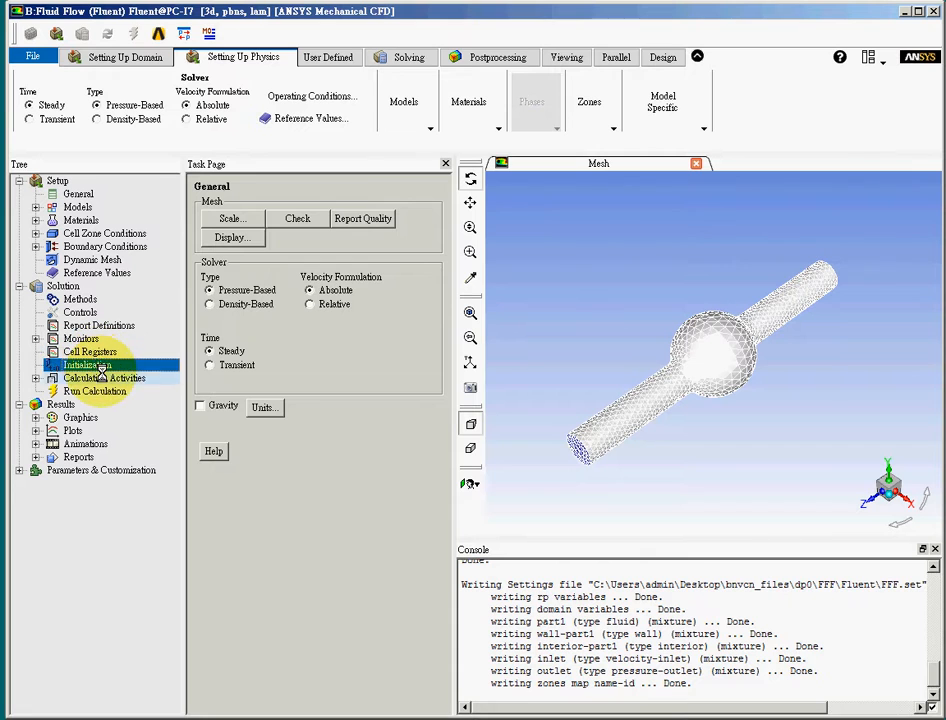
{"action": "left_click", "coordinate": [104, 391]}
{"action": "left_click", "coordinate": [70, 418]}
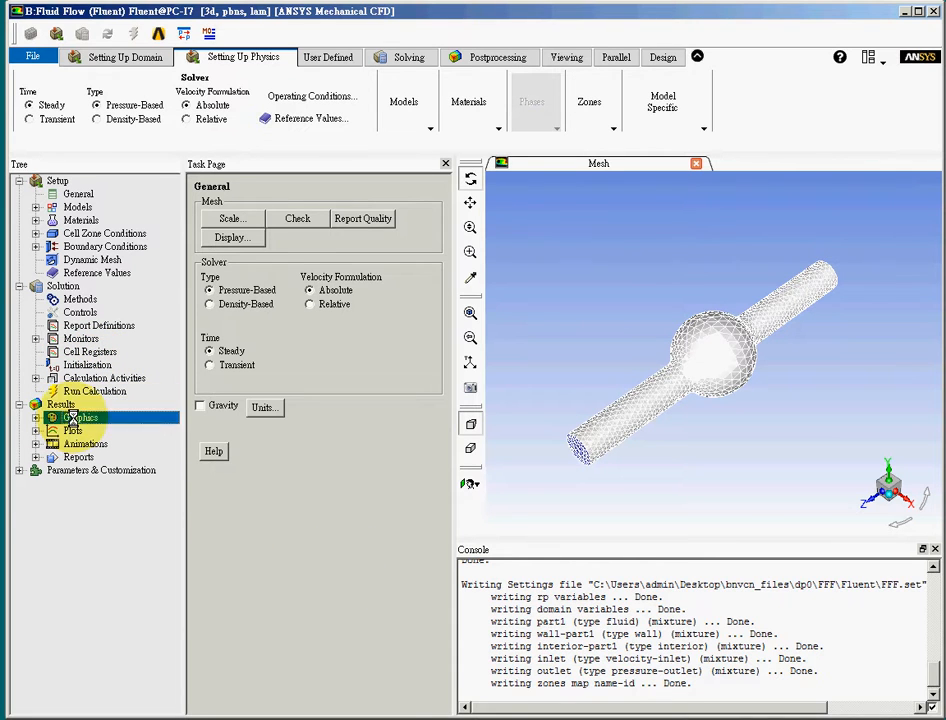
{"action": "left_click", "coordinate": [77, 443]}
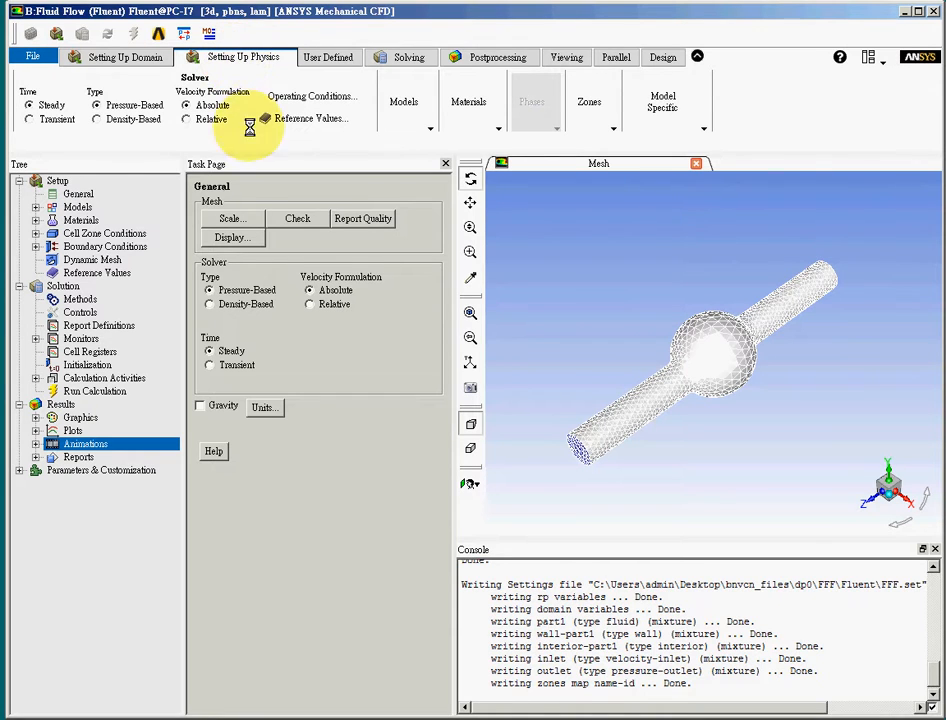
{"action": "left_click", "coordinate": [614, 129]}
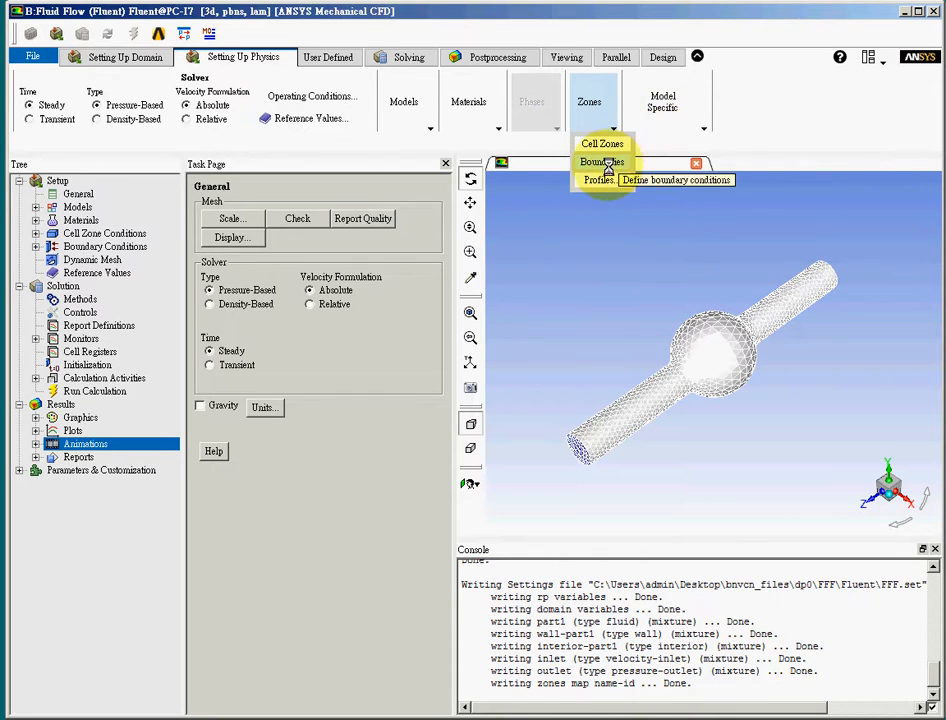
{"action": "left_click", "coordinate": [106, 247]}
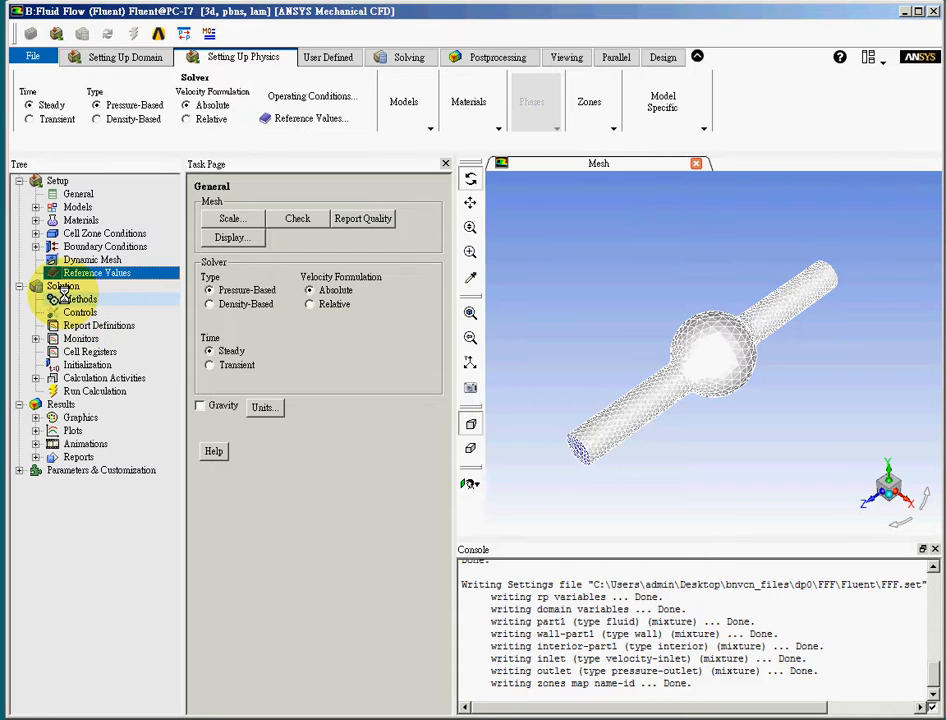
Examine the solving commands and the matching Solution entries, from Methods and Report Definitions to Monitors and Calculation Activities
{"action": "left_click", "coordinate": [396, 57]}
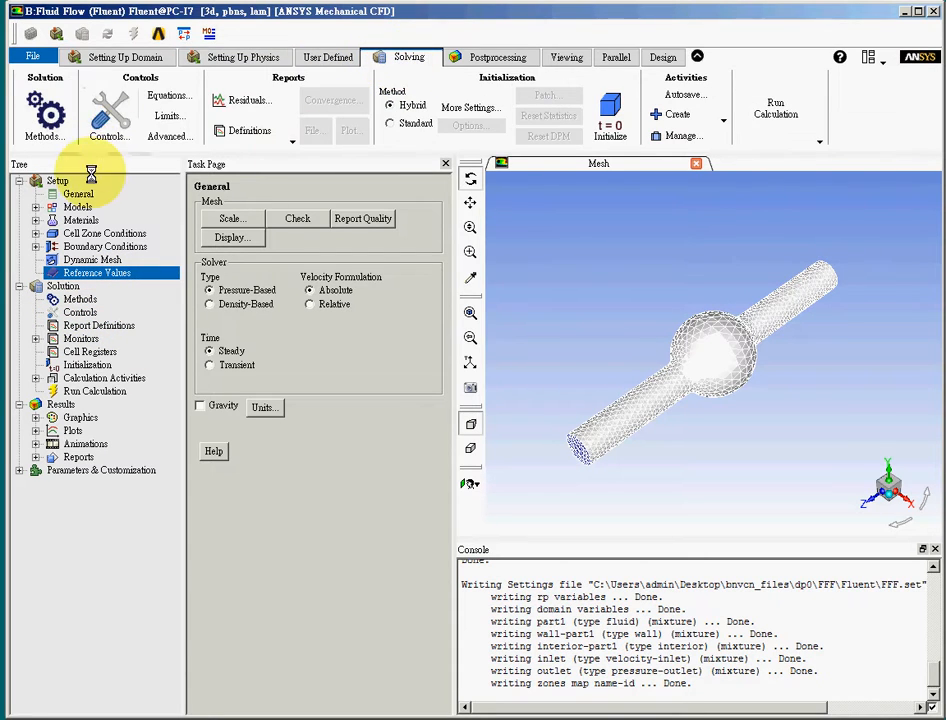
{"action": "left_click", "coordinate": [82, 299]}
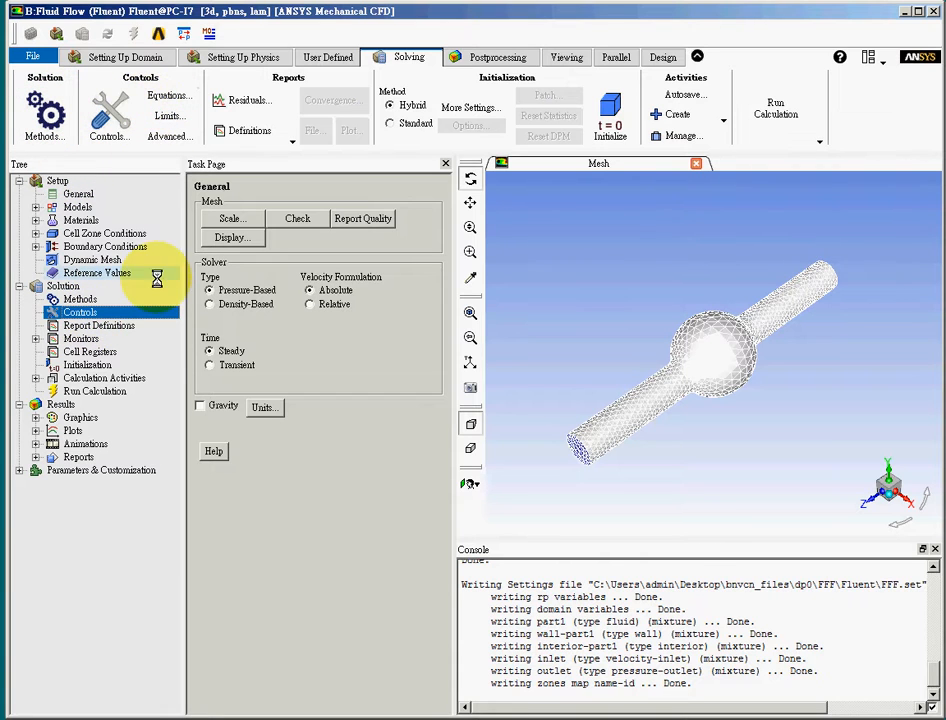
{"action": "left_click", "coordinate": [98, 325]}
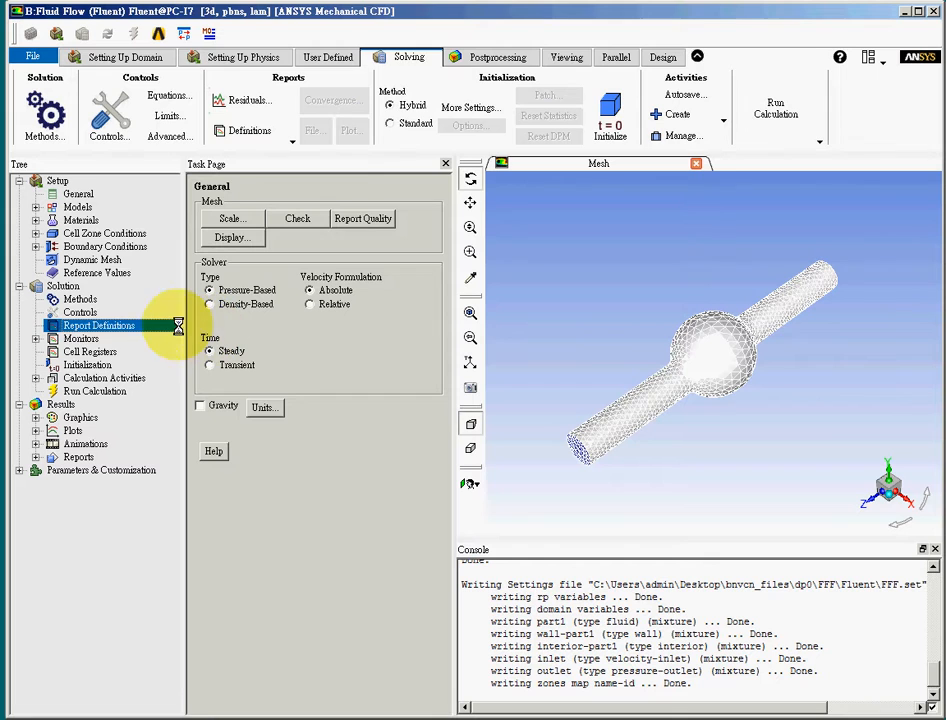
{"action": "left_click", "coordinate": [81, 339]}
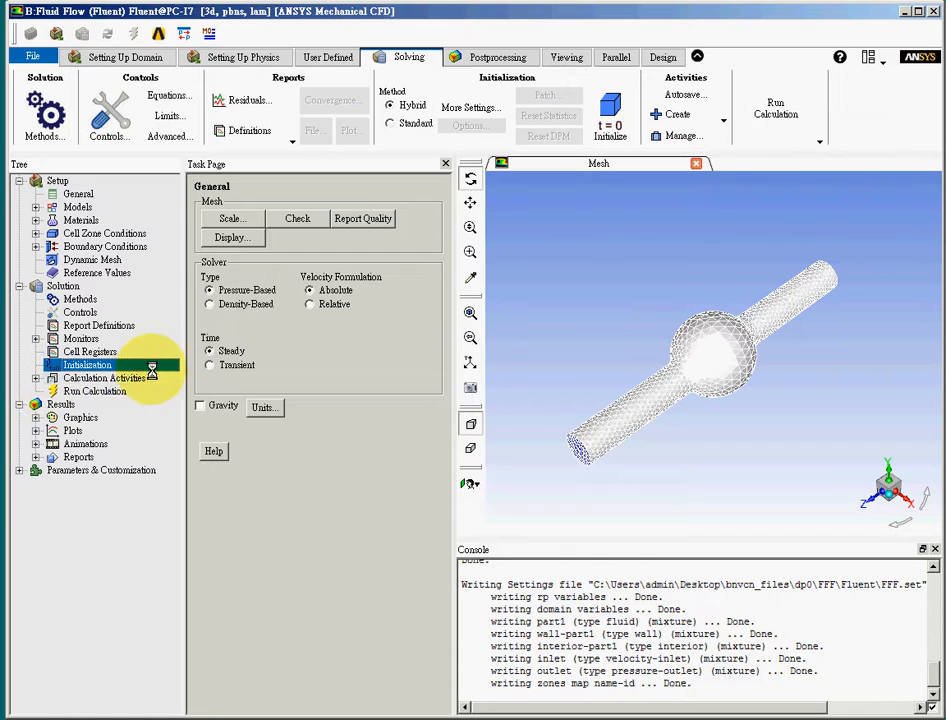
{"action": "left_click", "coordinate": [122, 379]}
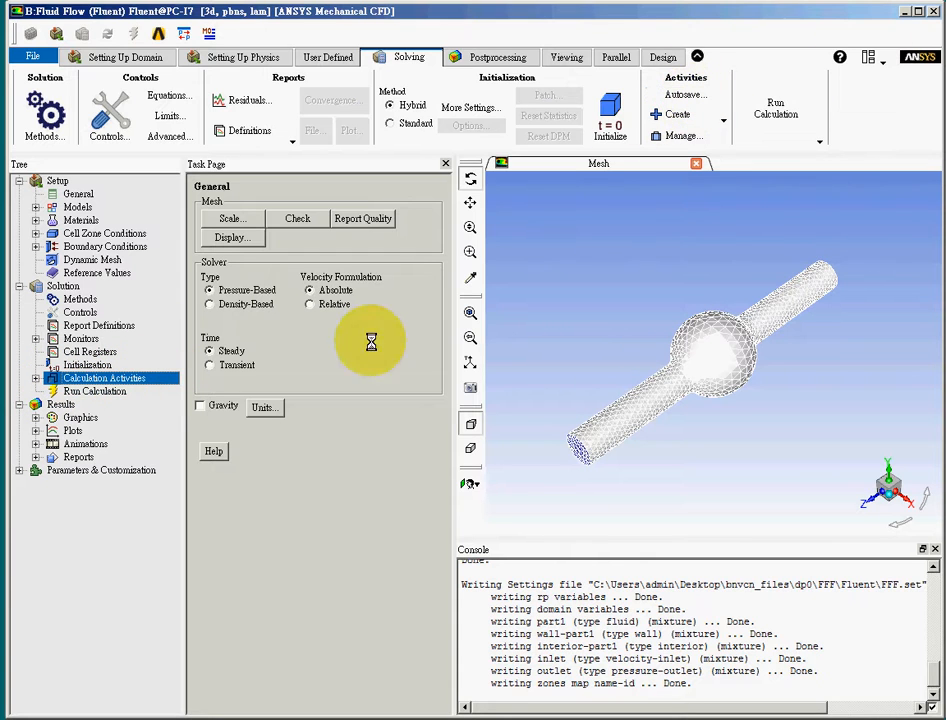
Review the Run Calculation entry, the postprocessing commands and the physics models listed under Setup
{"action": "left_click", "coordinate": [125, 393]}
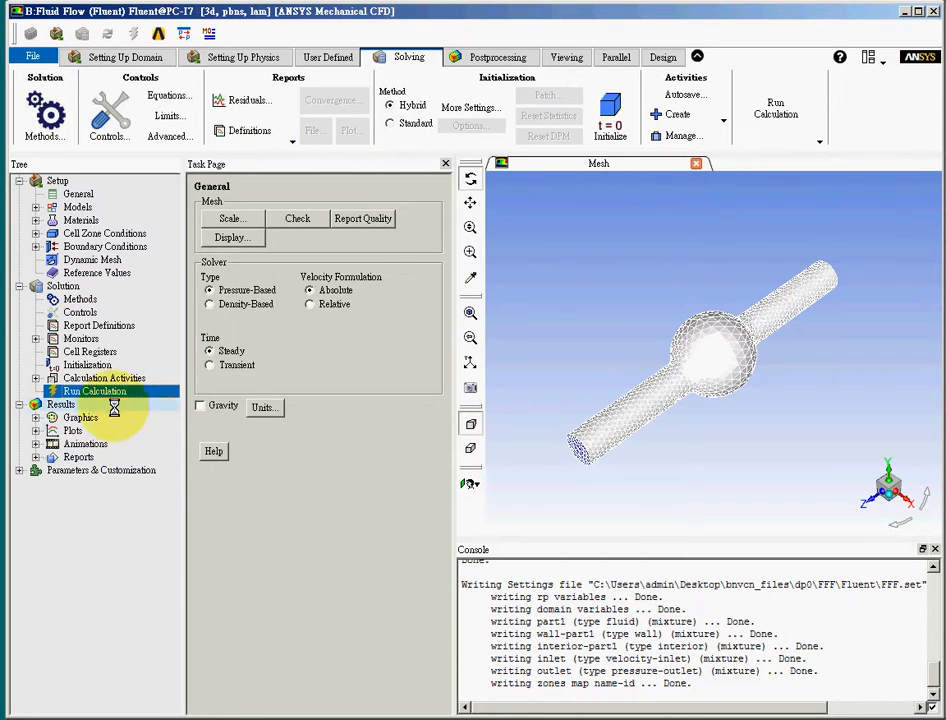
{"action": "left_click", "coordinate": [484, 57]}
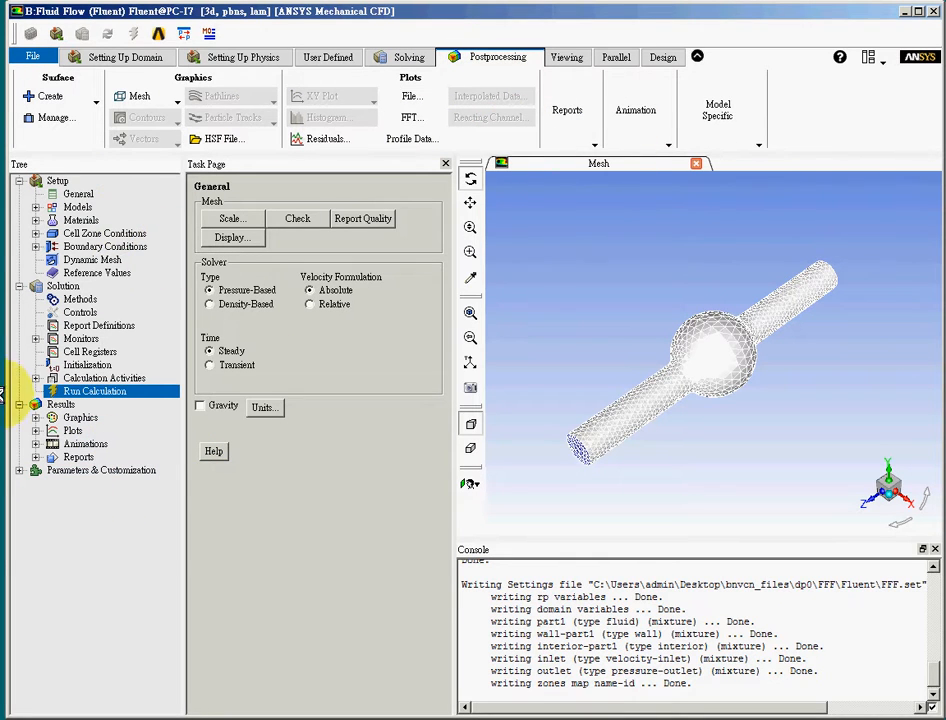
{"action": "left_click", "coordinate": [77, 206]}
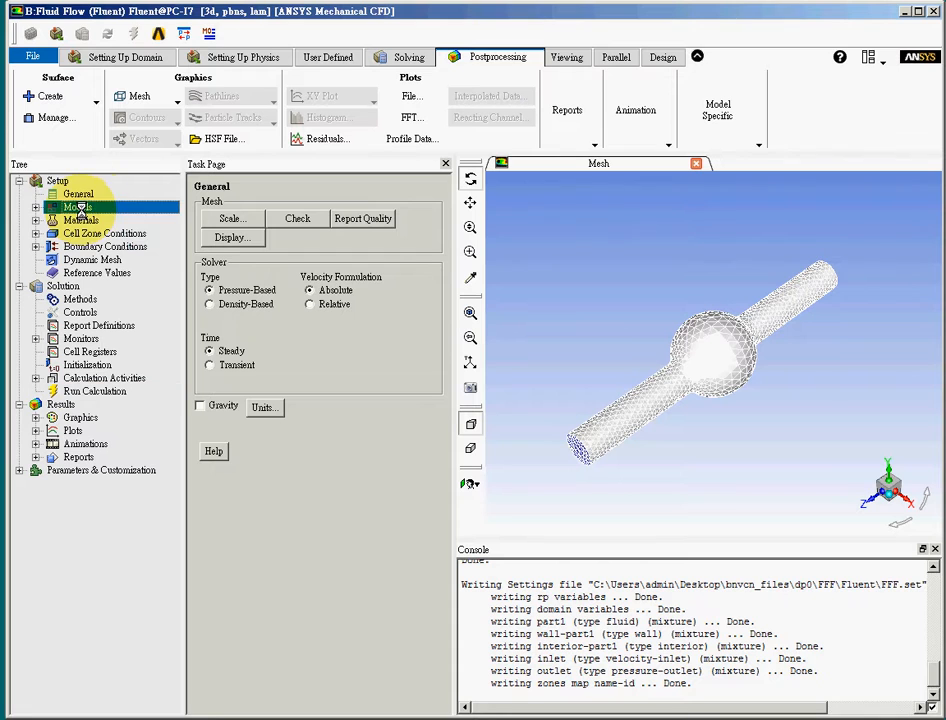
{"action": "left_click", "coordinate": [240, 57]}
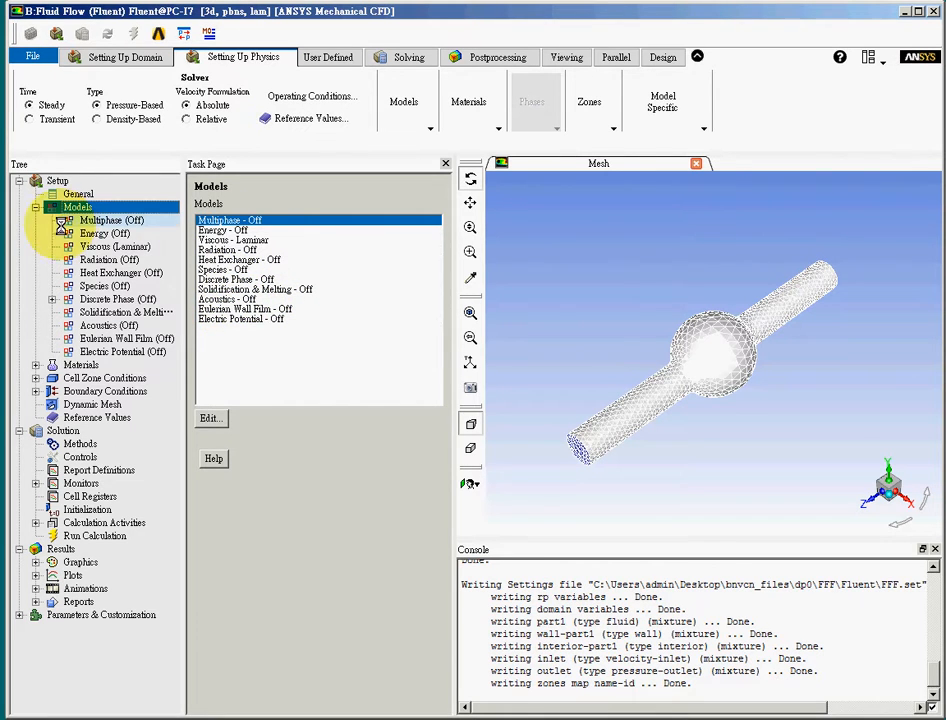
{"action": "left_click", "coordinate": [35, 207]}
Copy water-liquid (h2o<l>) from the Fluent database into the case's fluid materials
{"action": "left_click", "coordinate": [83, 218]}
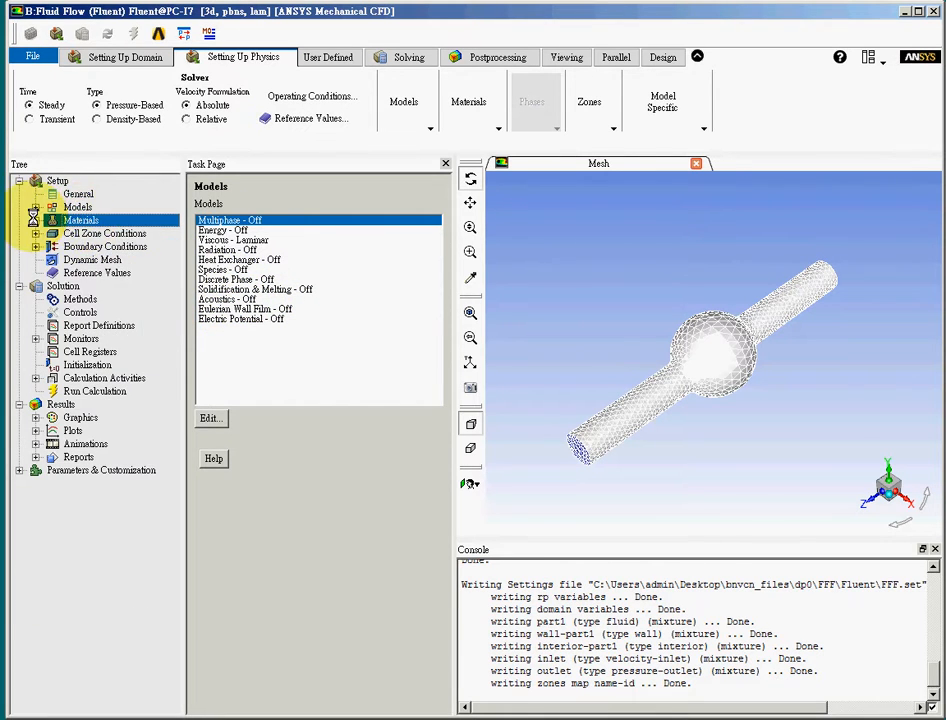
{"action": "left_click", "coordinate": [35, 220]}
{"action": "left_click", "coordinate": [52, 233]}
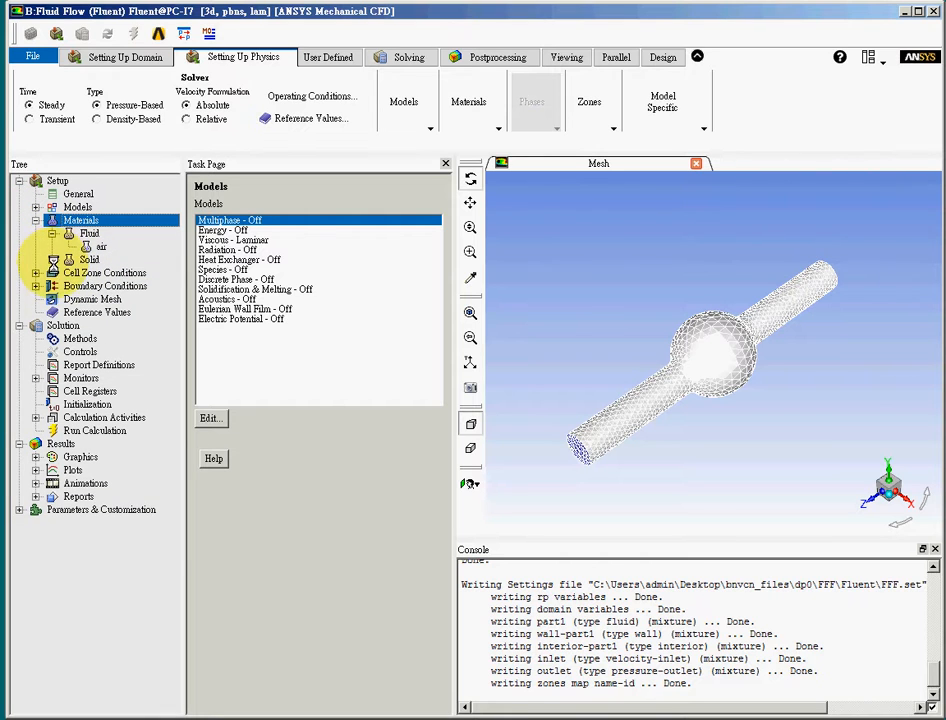
{"action": "left_click", "coordinate": [52, 259]}
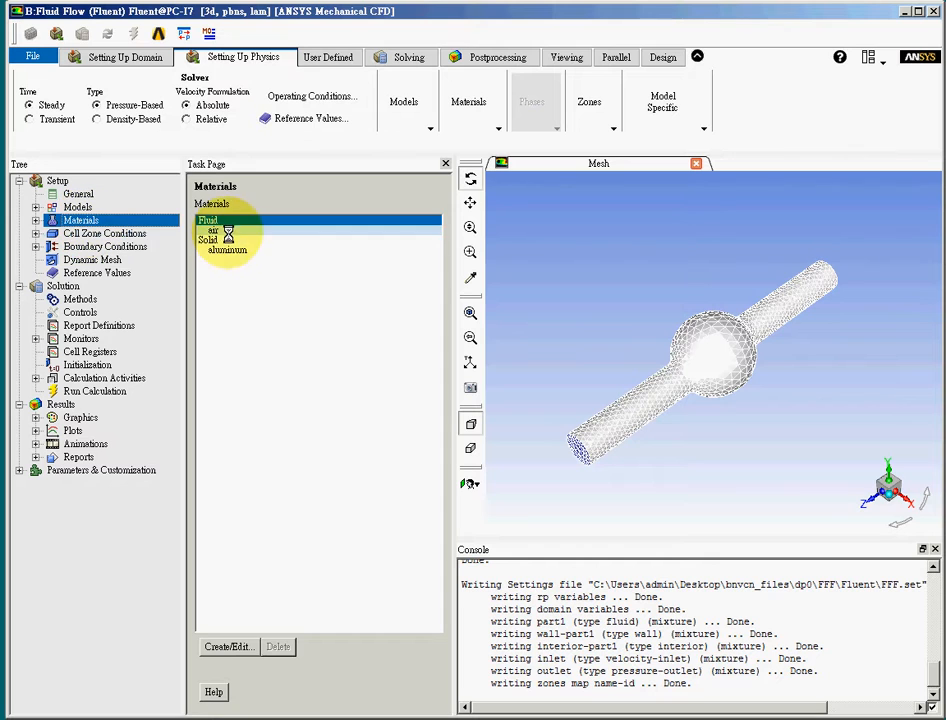
{"action": "left_click", "coordinate": [228, 647]}
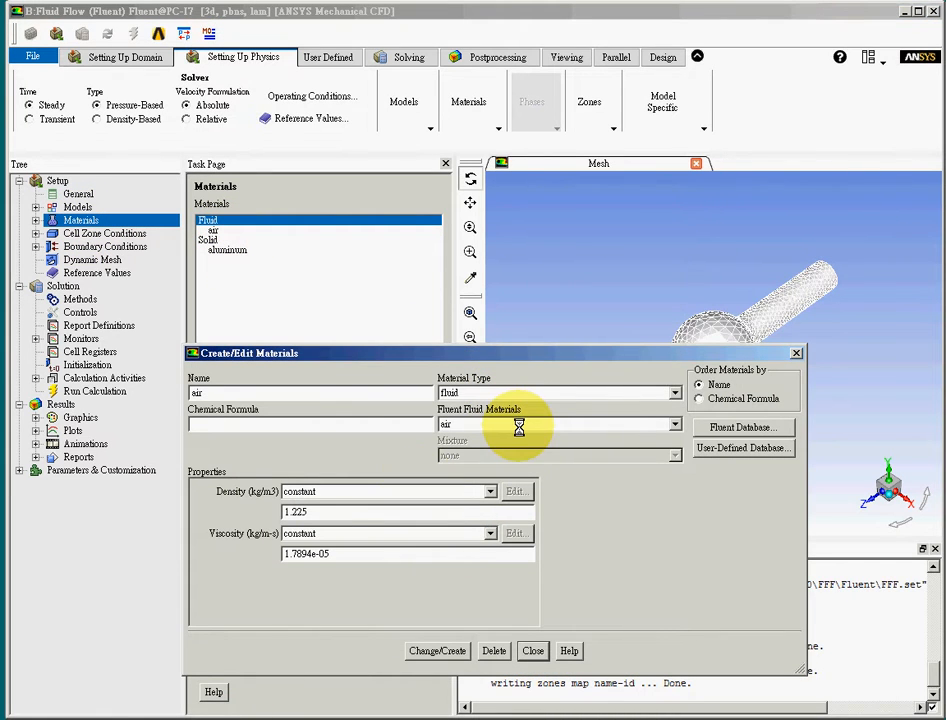
{"action": "left_click", "coordinate": [765, 427]}
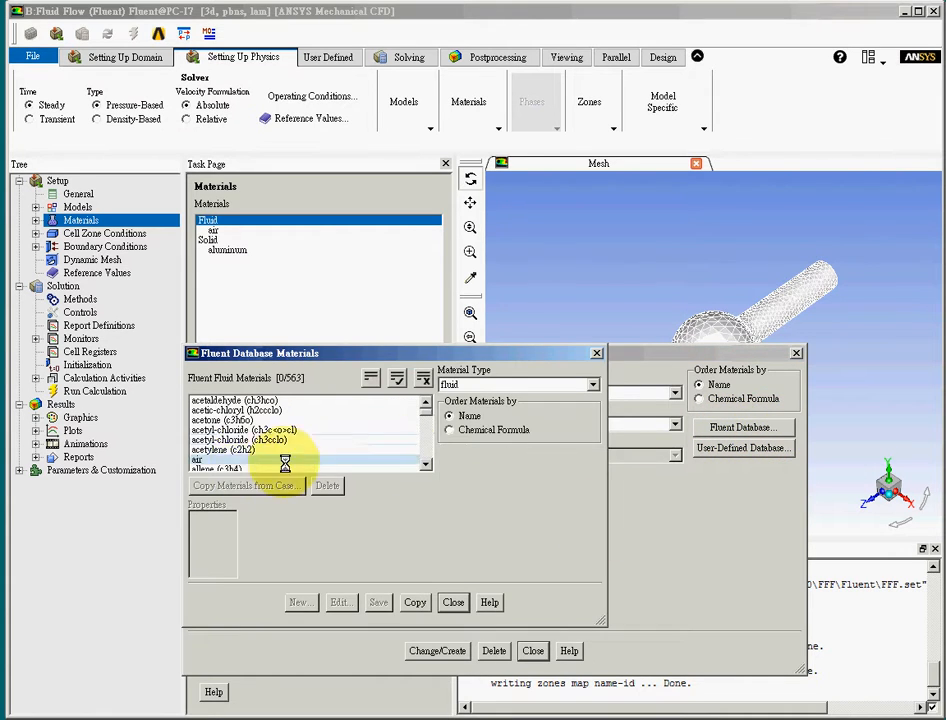
{"action": "left_click_drag", "start_coordinate": [425, 411], "coordinate": [433, 458]}
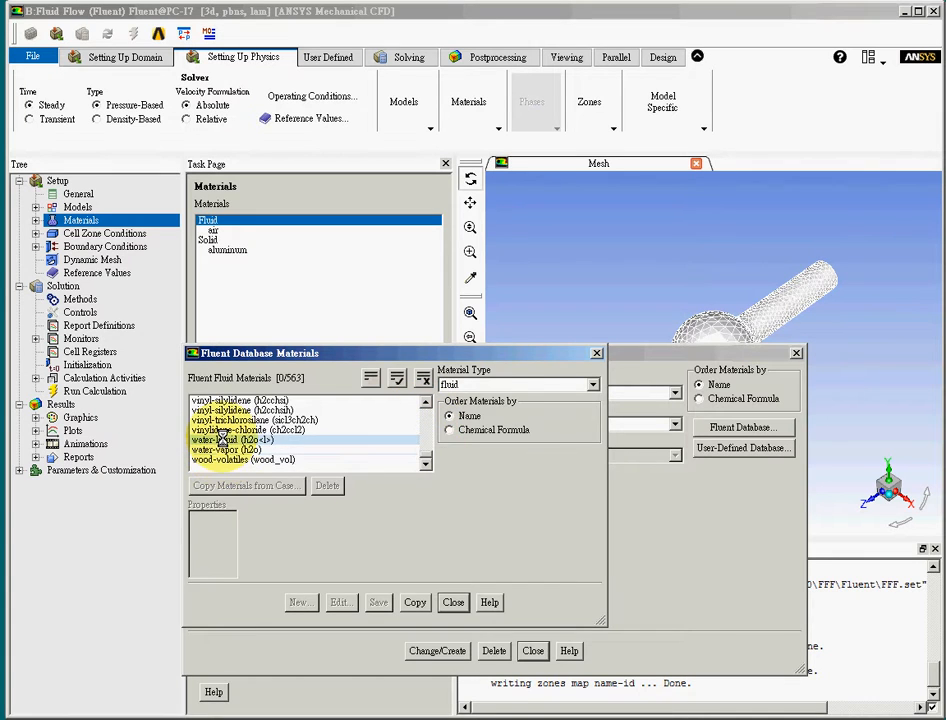
{"action": "left_click", "coordinate": [223, 441]}
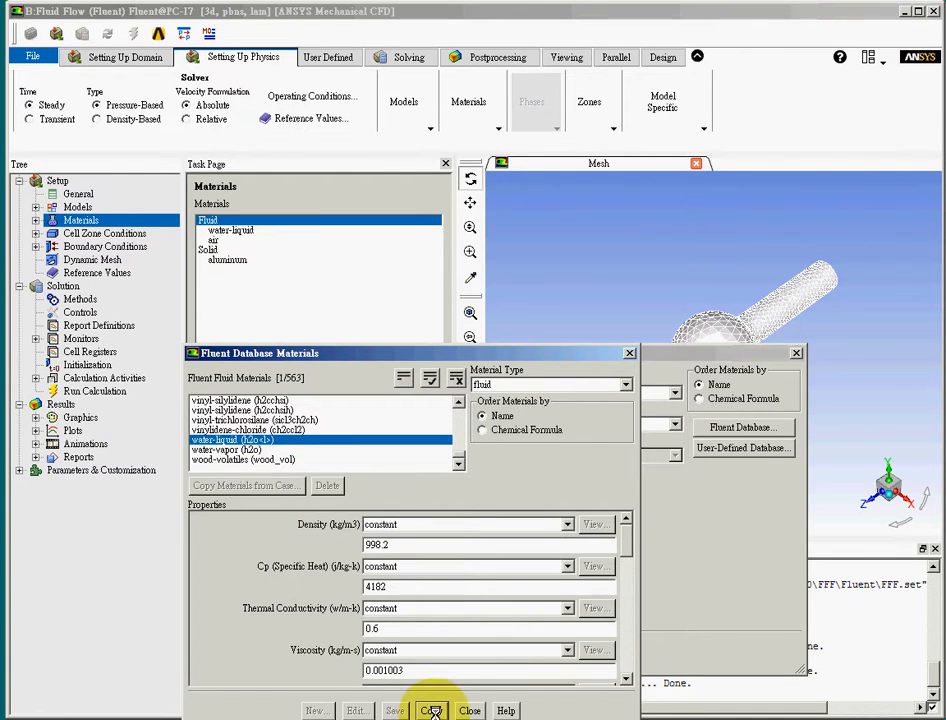
{"action": "left_click", "coordinate": [469, 710]}
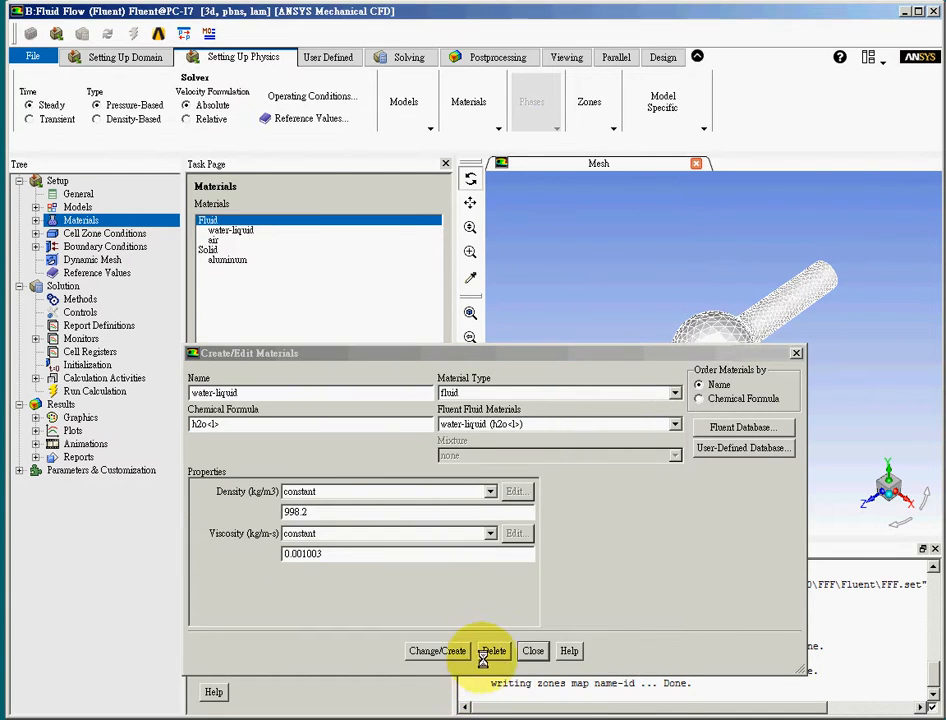
{"action": "left_click", "coordinate": [534, 648]}
Inspect the properties of the air material and close them without making changes
{"action": "left_click", "coordinate": [230, 231]}
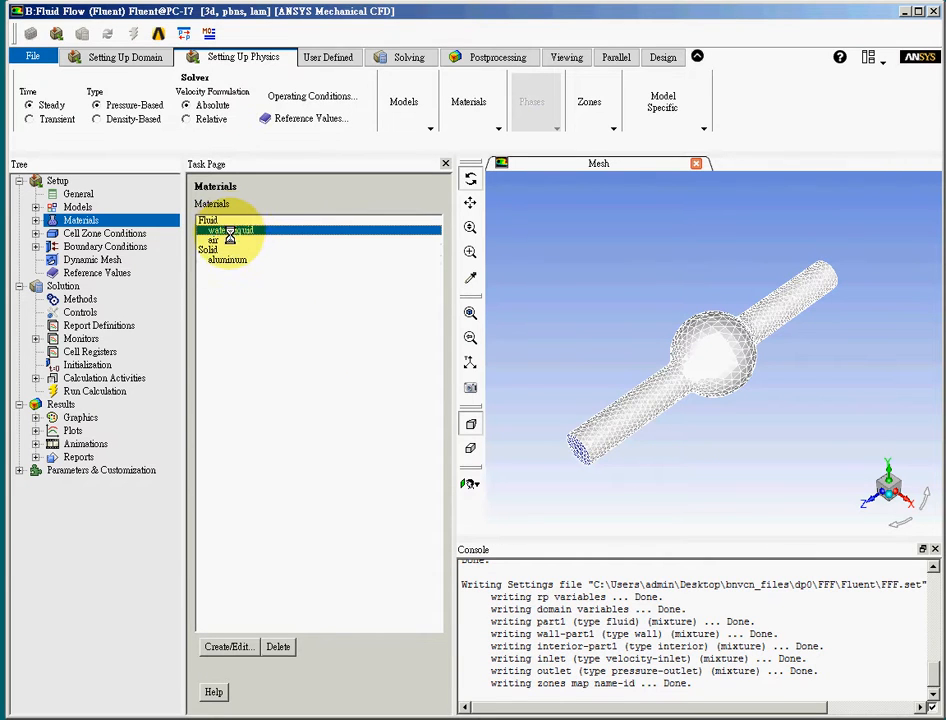
{"action": "left_click", "coordinate": [212, 240]}
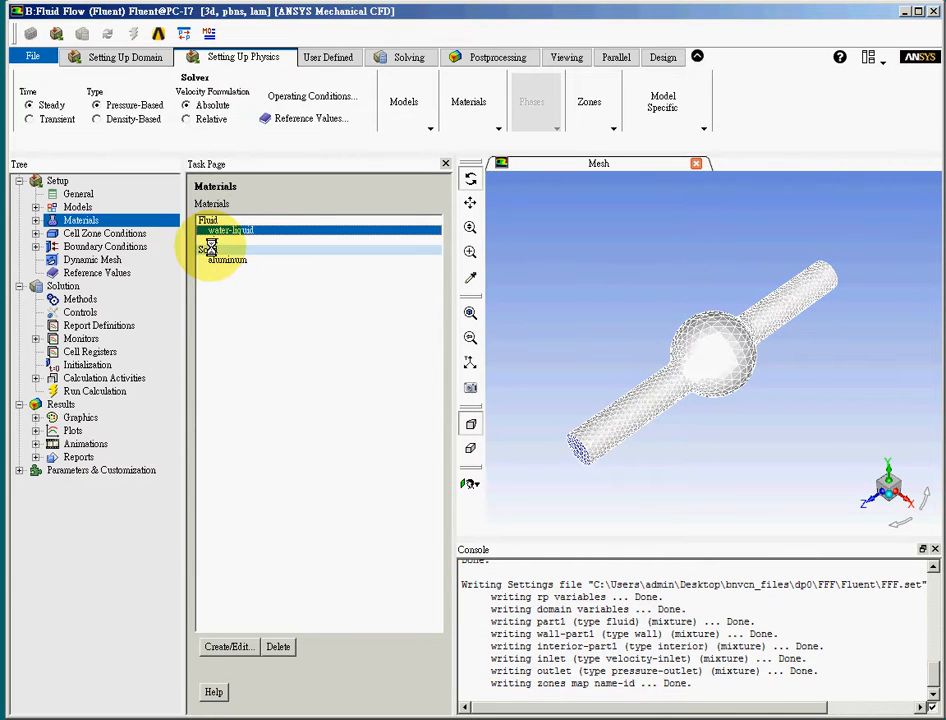
{"action": "double_click", "coordinate": [228, 238]}
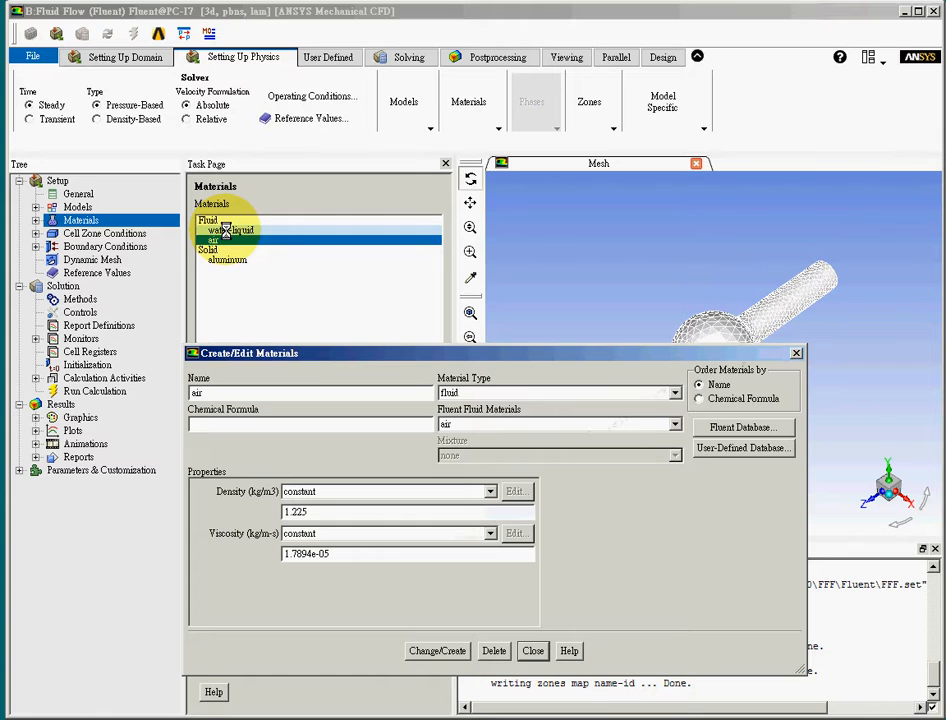
{"action": "left_click", "coordinate": [796, 354]}
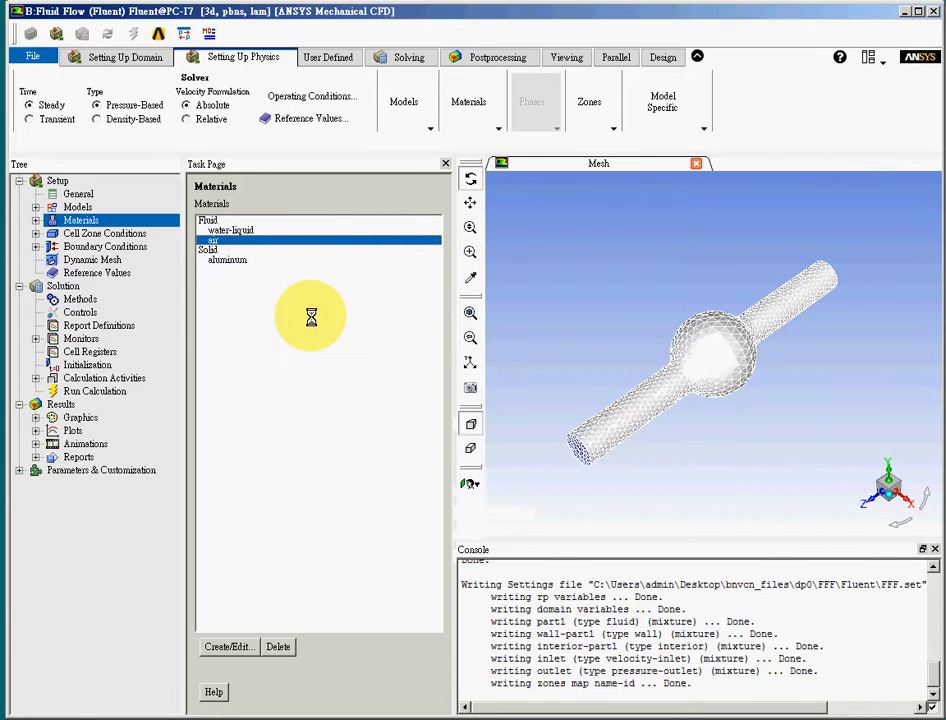
Assign water-liquid as the material of the part1 fluid cell zone
{"action": "left_click", "coordinate": [97, 233]}
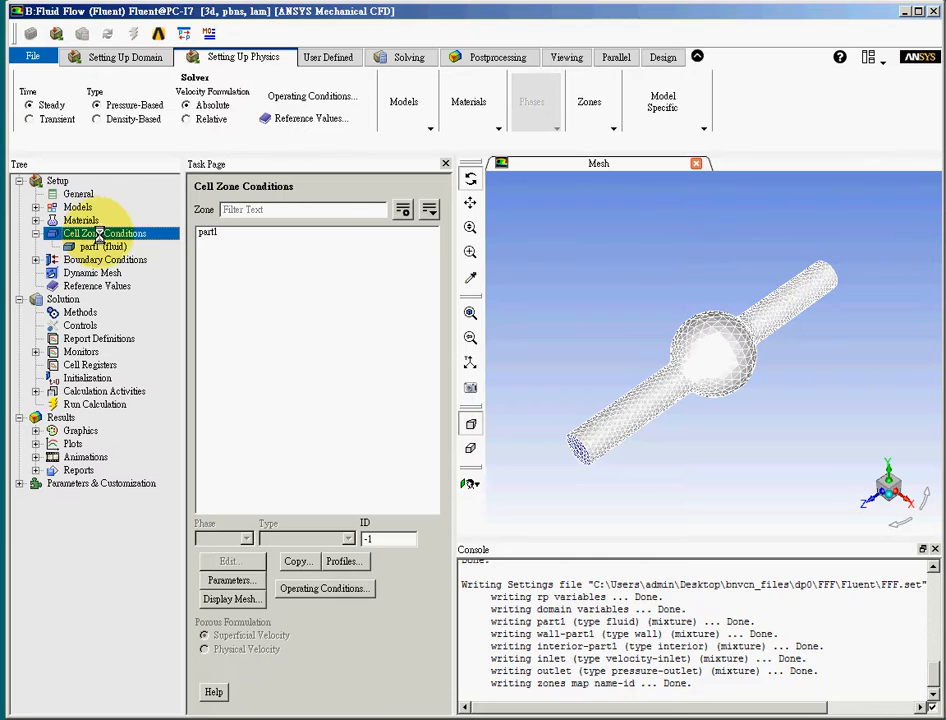
{"action": "left_click", "coordinate": [217, 234]}
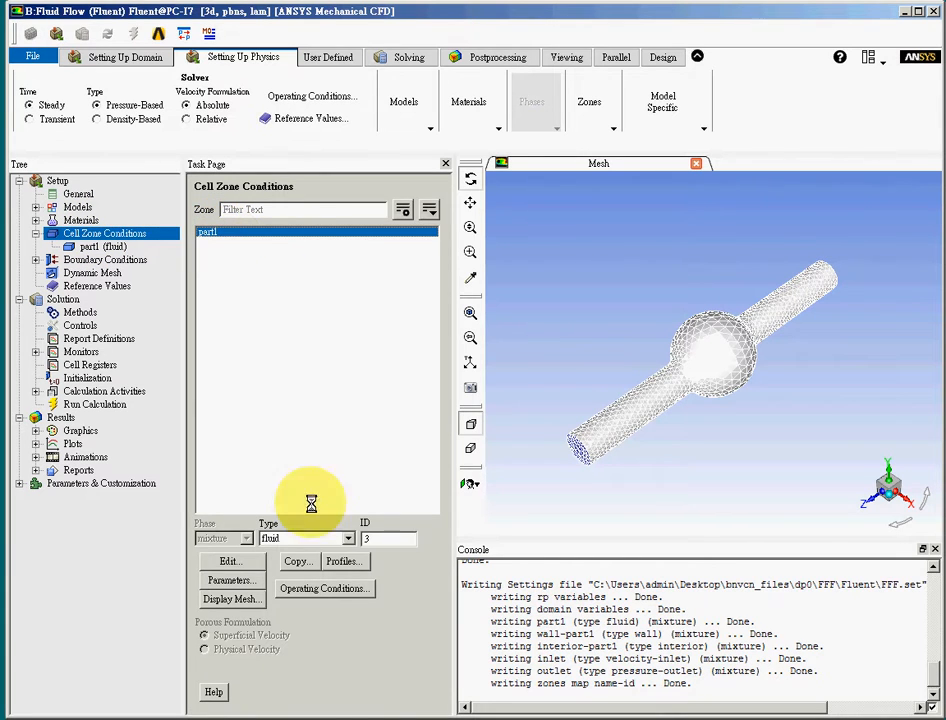
{"action": "left_click", "coordinate": [229, 561]}
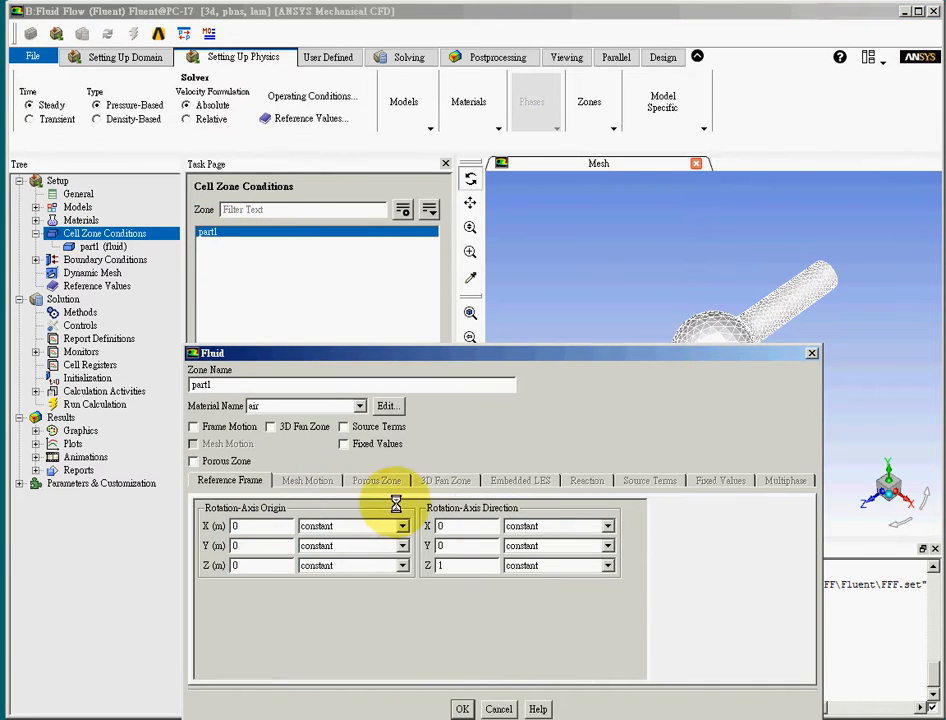
{"action": "left_click", "coordinate": [323, 407]}
{"action": "left_click", "coordinate": [312, 419]}
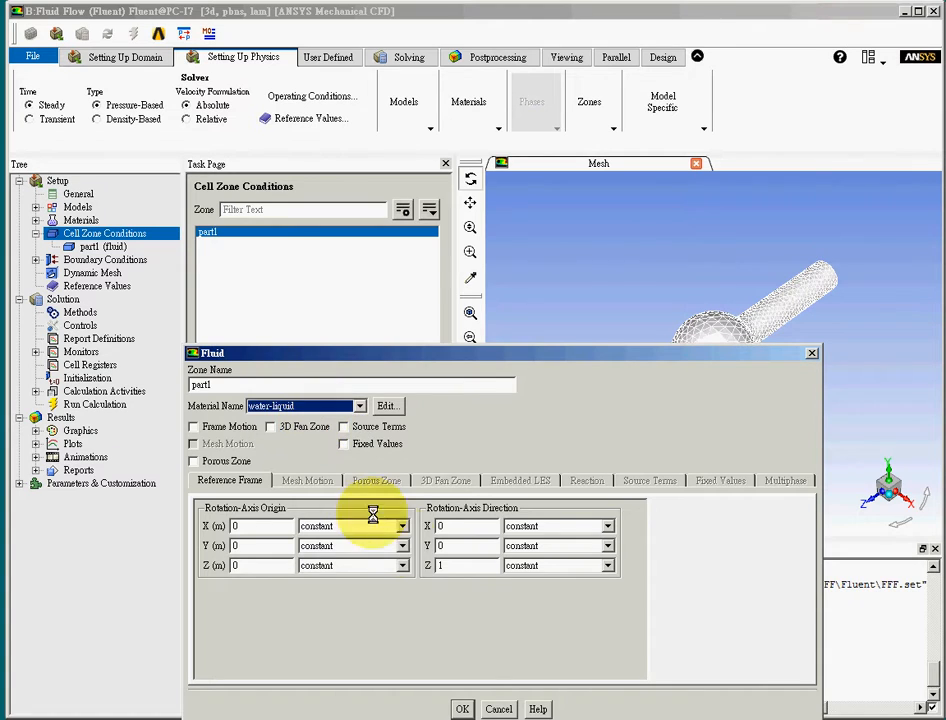
{"action": "left_click", "coordinate": [459, 709]}
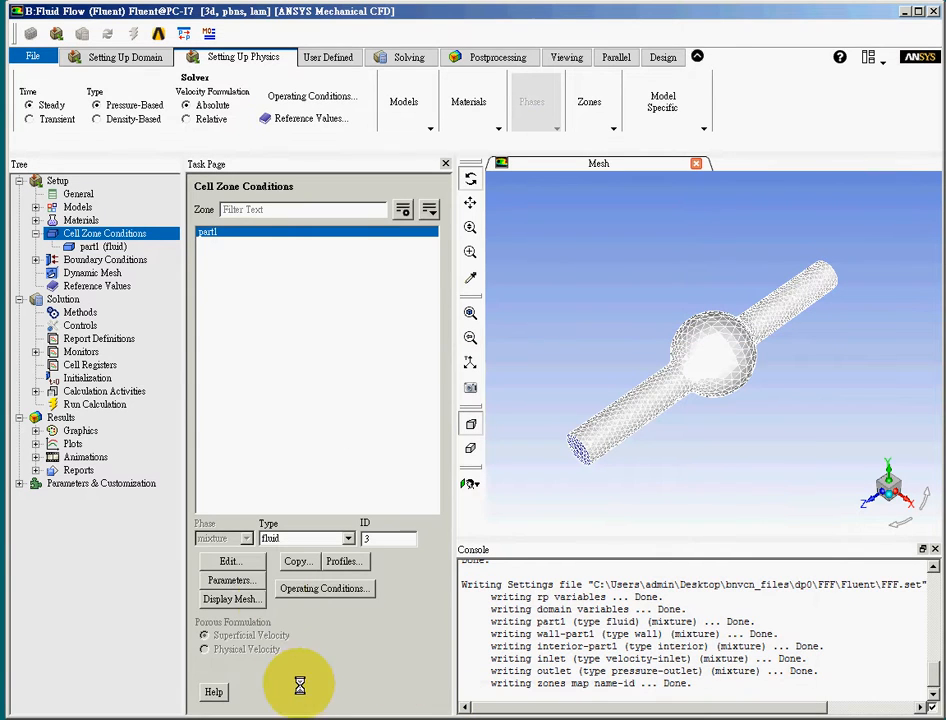
{"action": "left_click", "coordinate": [36, 233]}
Revisit the Models, Materials and Cell Zone Conditions entries of the Setup branch
{"action": "left_click", "coordinate": [80, 220]}
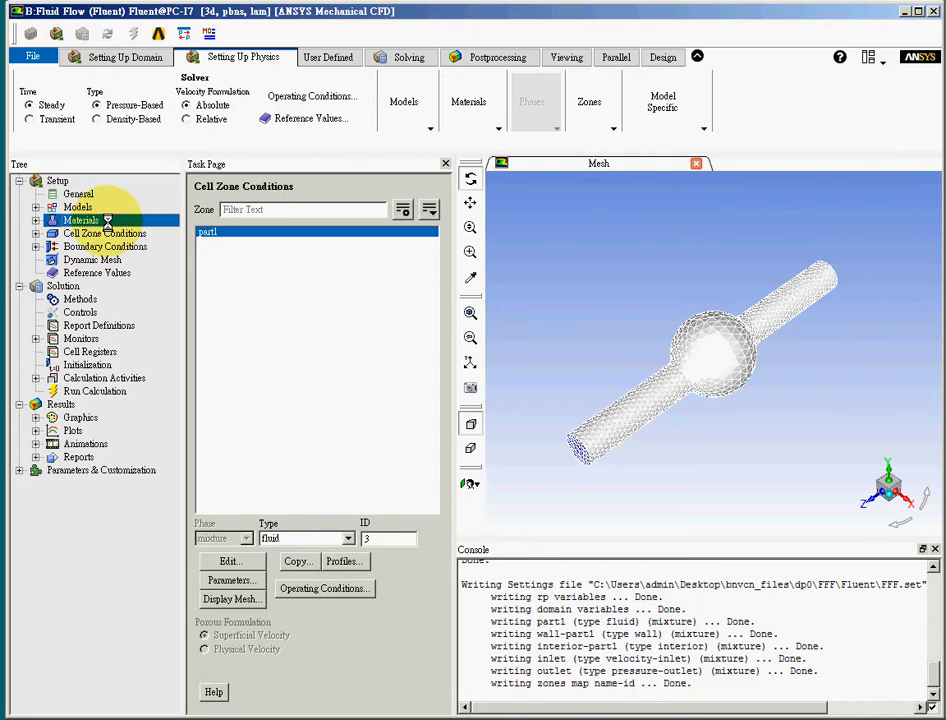
{"action": "left_click", "coordinate": [113, 232]}
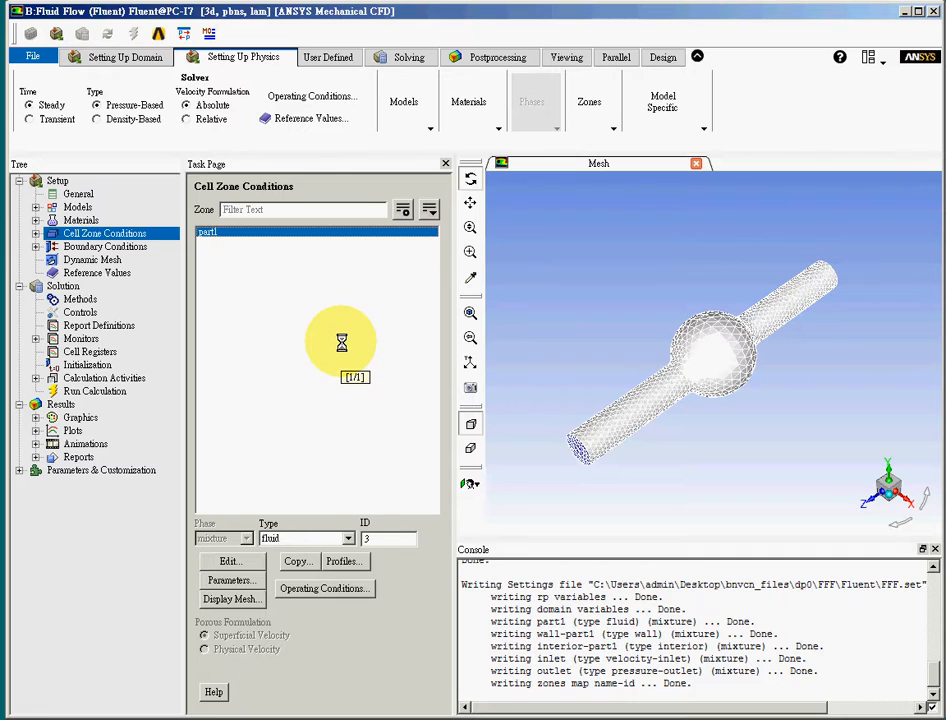
{"action": "left_click", "coordinate": [80, 206]}
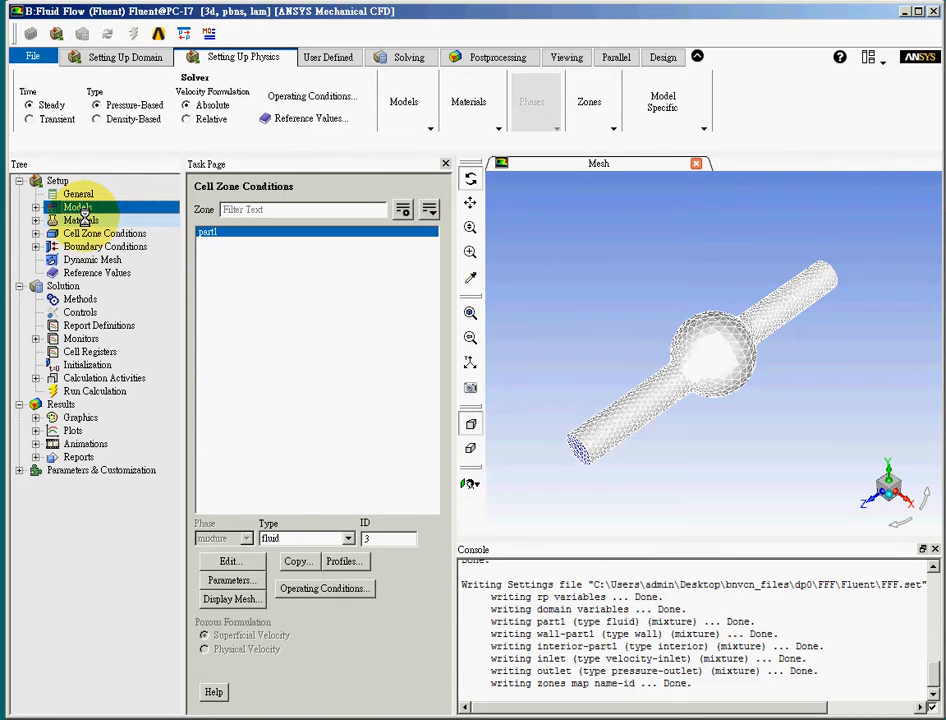
{"action": "left_click", "coordinate": [84, 220]}
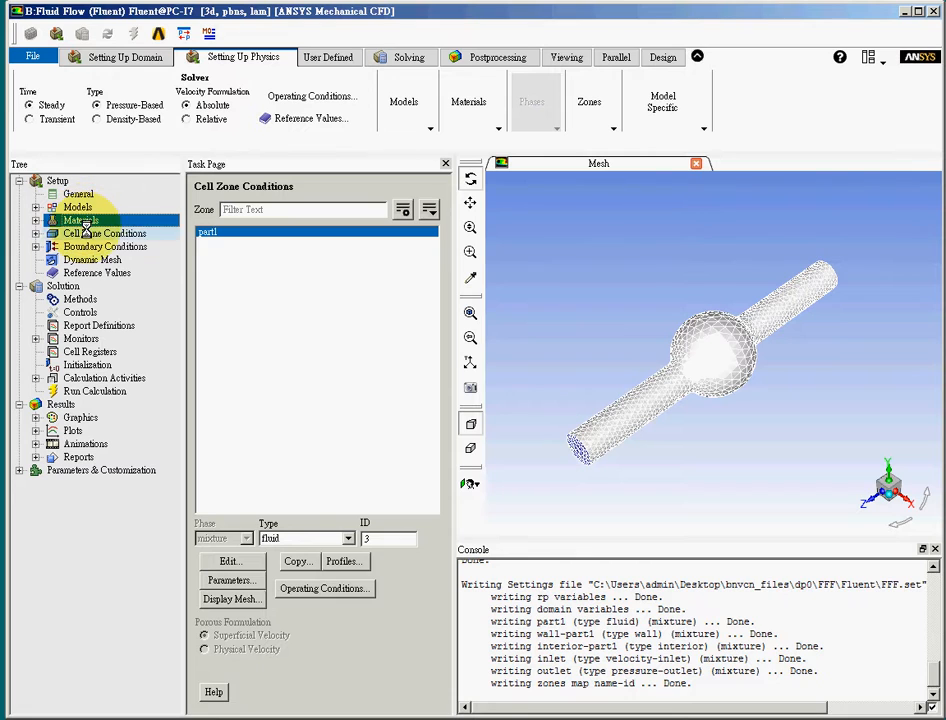
{"action": "left_click", "coordinate": [86, 232]}
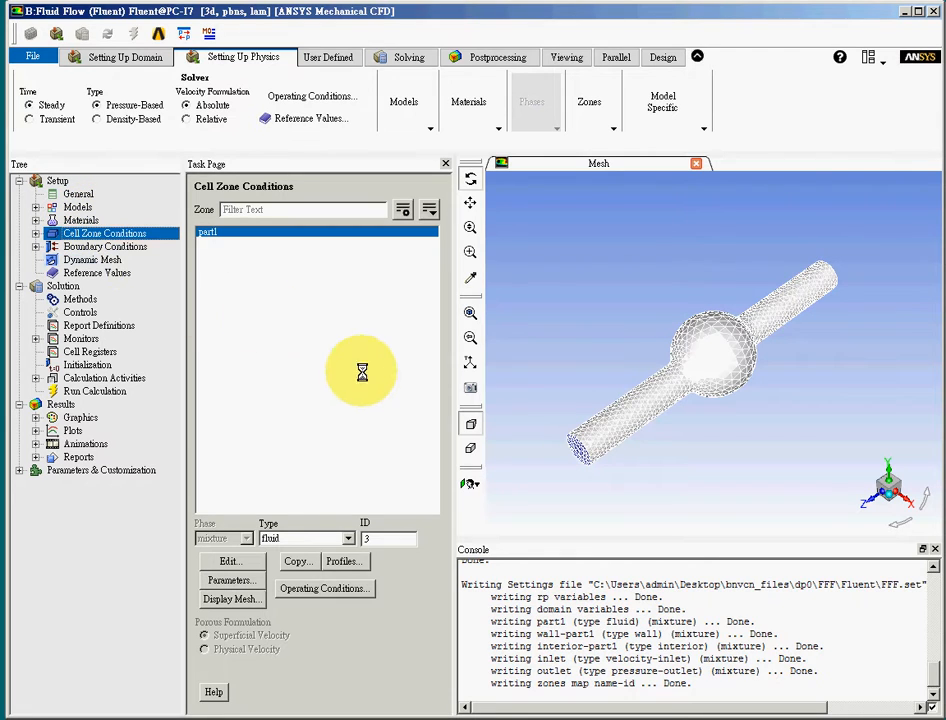
Change the inlet boundary to mass-flow-inlet with a mass flow rate of 0.5 kg/s and direction Normal to Boundary
{"action": "left_click", "coordinate": [77, 246]}
{"action": "left_click", "coordinate": [208, 232]}
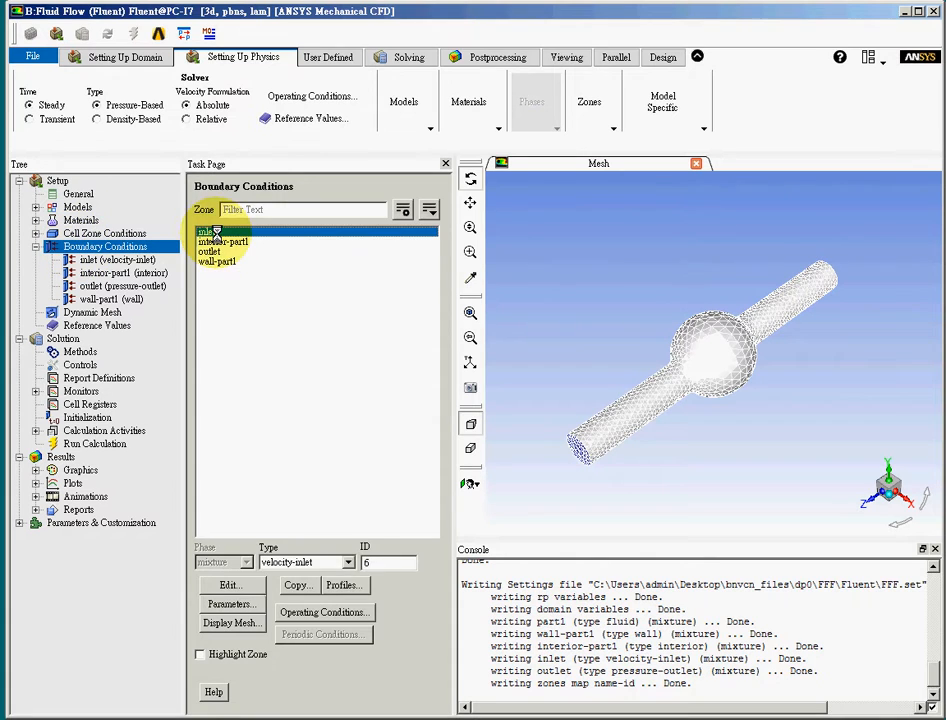
{"action": "left_click", "coordinate": [302, 563]}
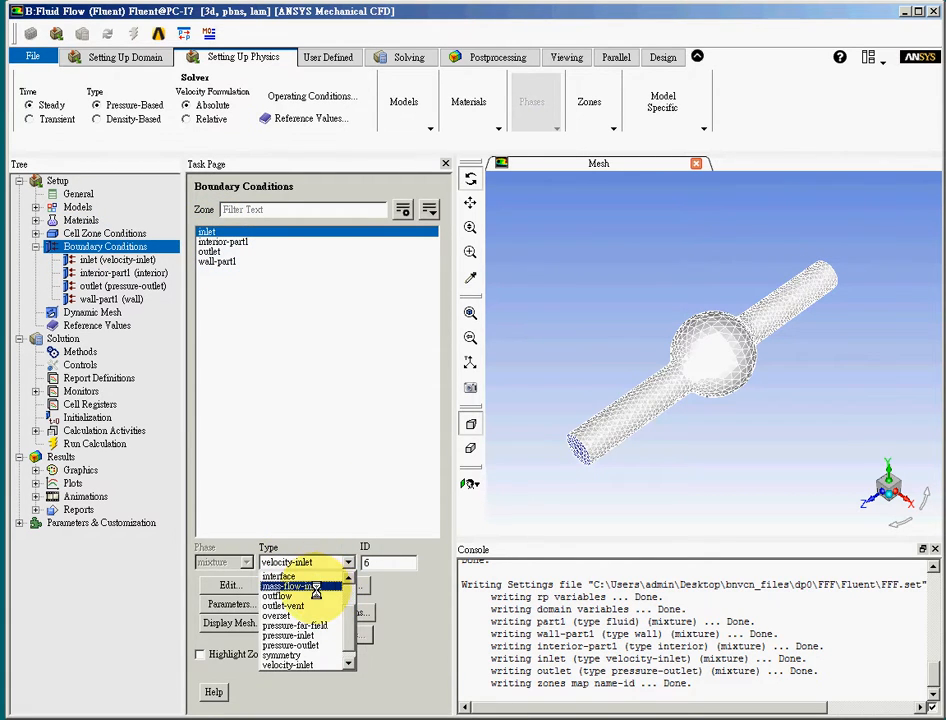
{"action": "left_click", "coordinate": [312, 587]}
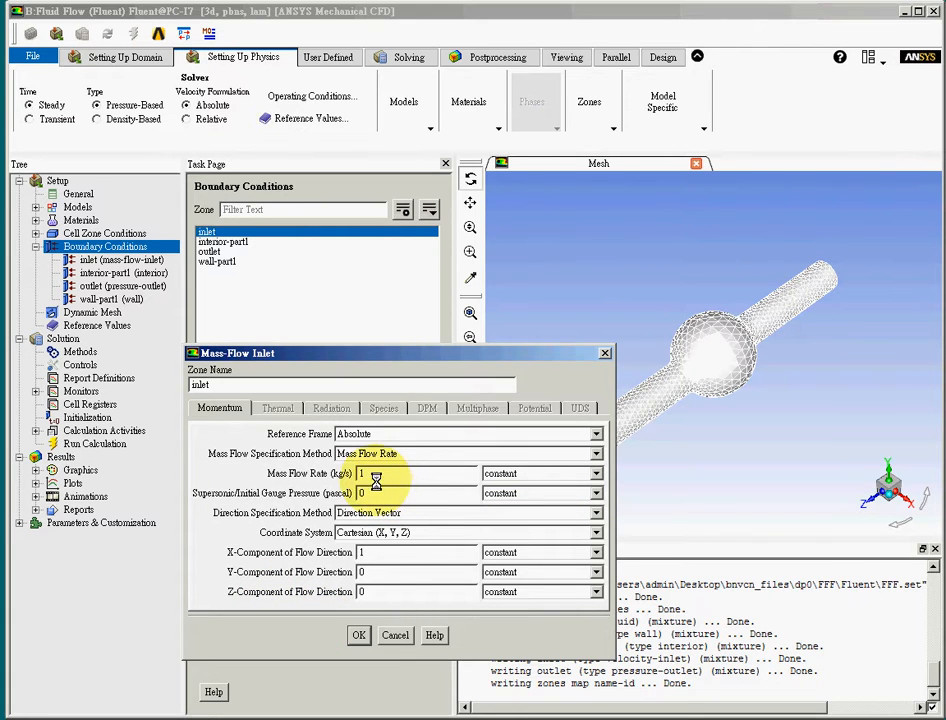
{"action": "type", "text": "0.5"}
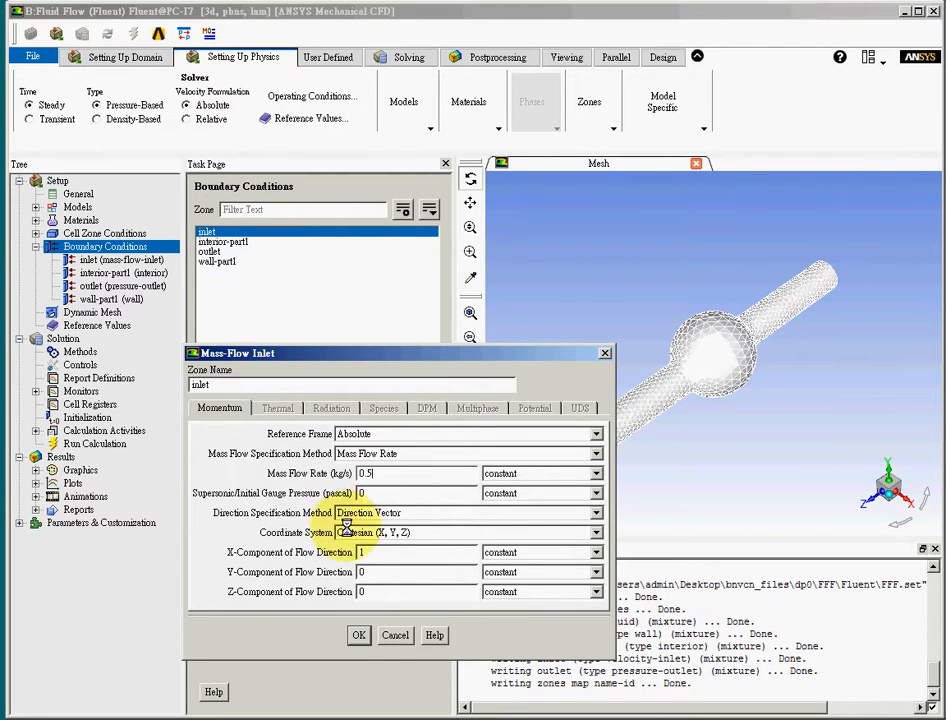
{"action": "left_click", "coordinate": [420, 511]}
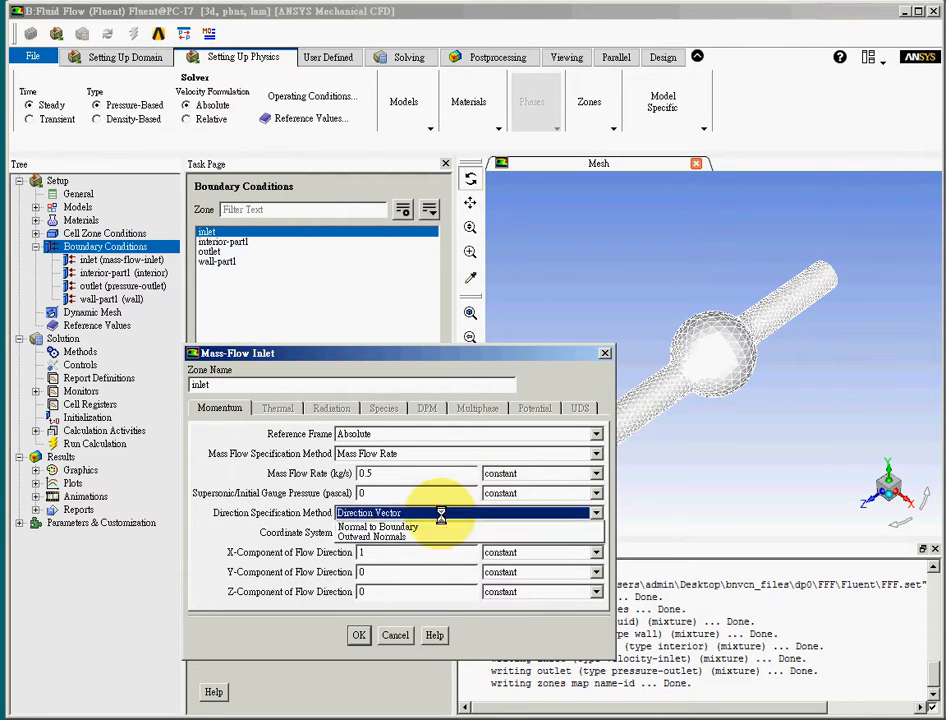
{"action": "left_click", "coordinate": [427, 536]}
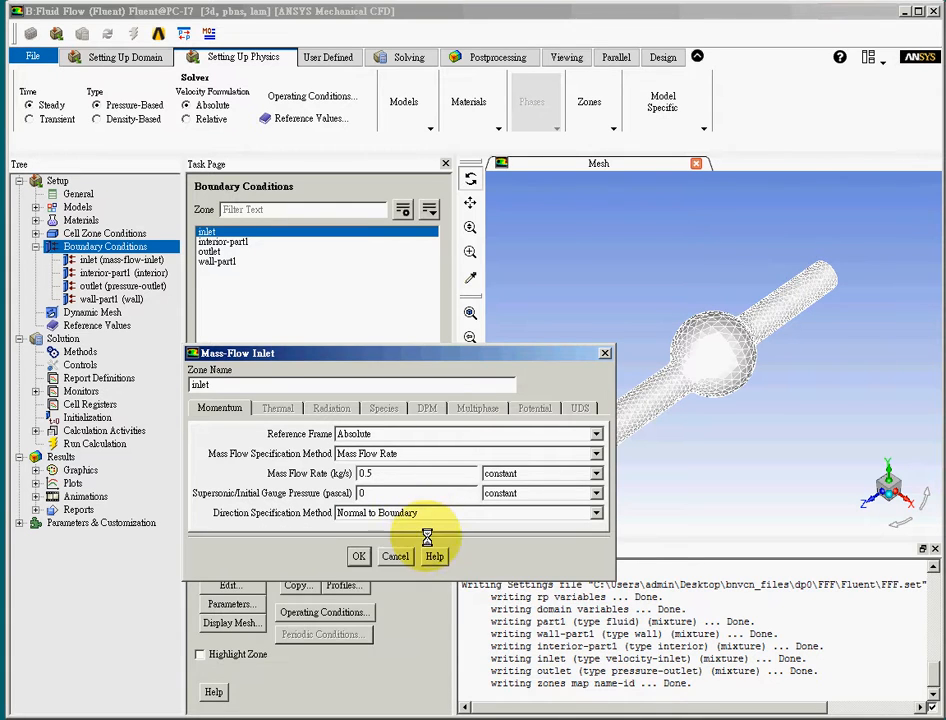
{"action": "left_click", "coordinate": [358, 556]}
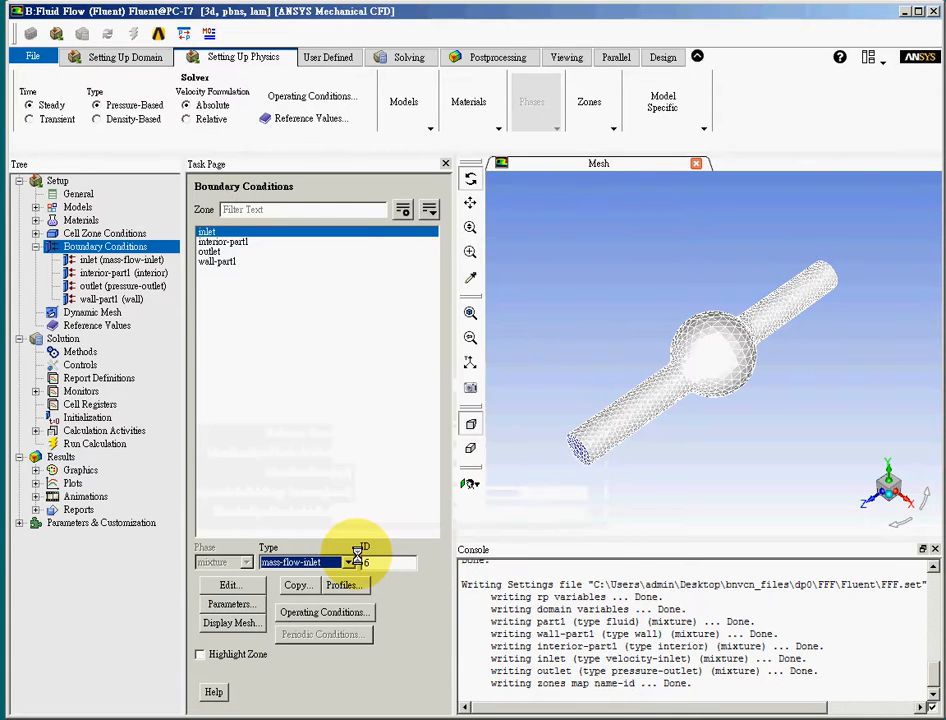
Confirm the outlet as a pressure-outlet with a gauge pressure of 0 pascal and backflow direction Normal to Boundary
{"action": "left_click", "coordinate": [206, 251]}
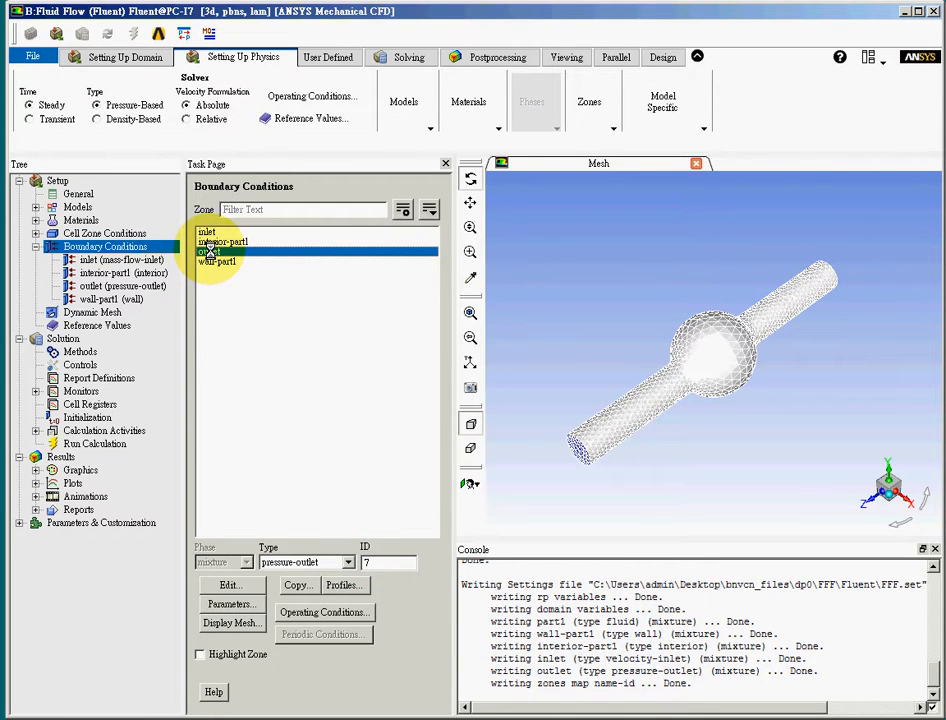
{"action": "left_click", "coordinate": [238, 585]}
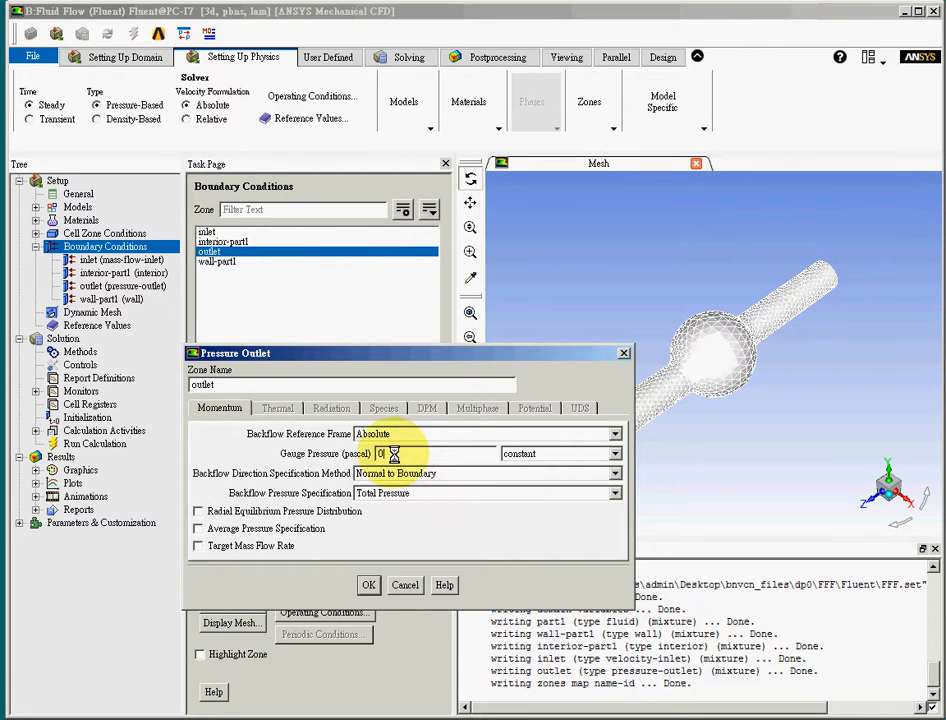
{"action": "left_click", "coordinate": [369, 585]}
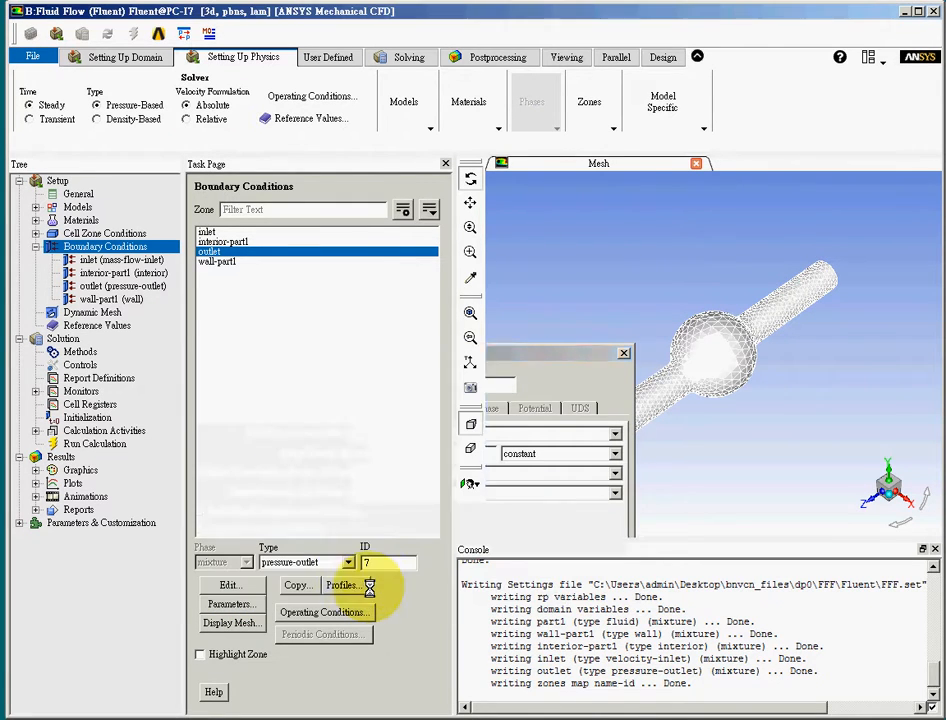
Confirm wall-part1 as a stationary wall with the No Slip shear condition
{"action": "left_click", "coordinate": [218, 261]}
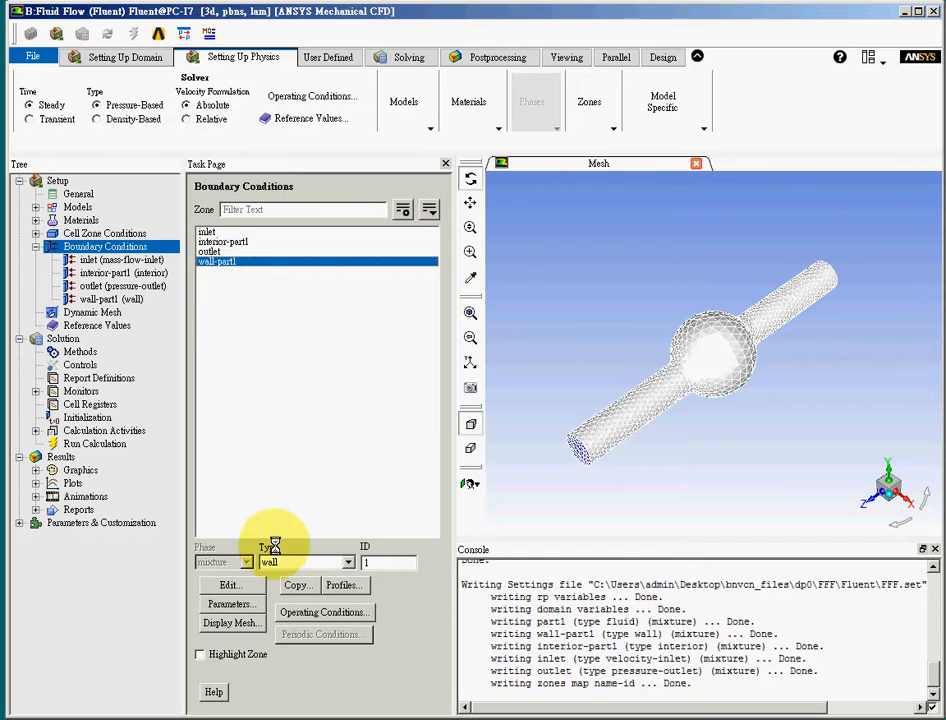
{"action": "left_click", "coordinate": [229, 585]}
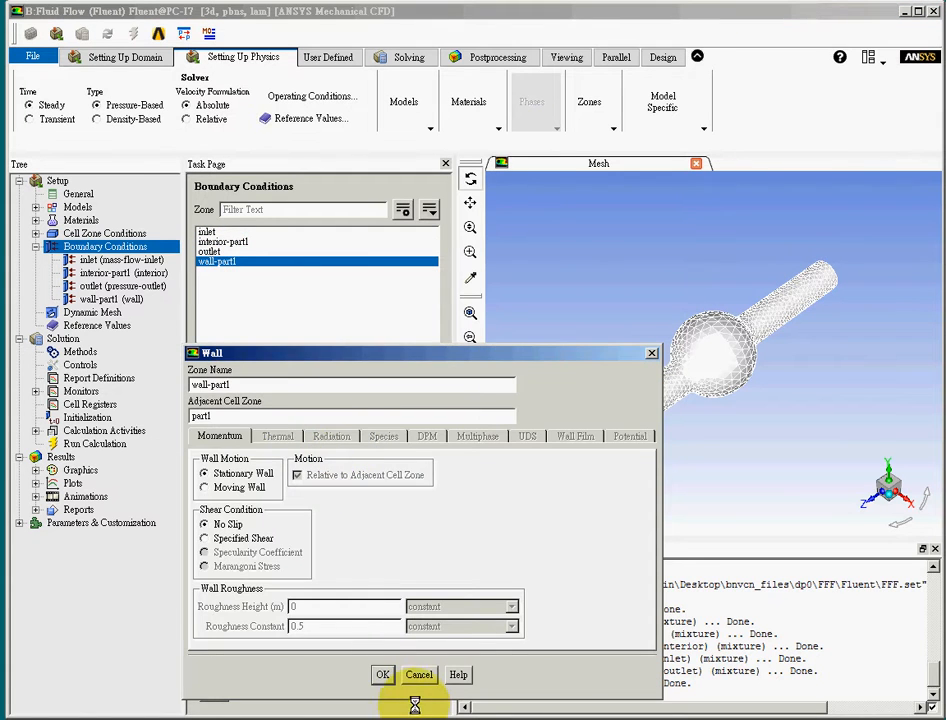
{"action": "left_click", "coordinate": [382, 674]}
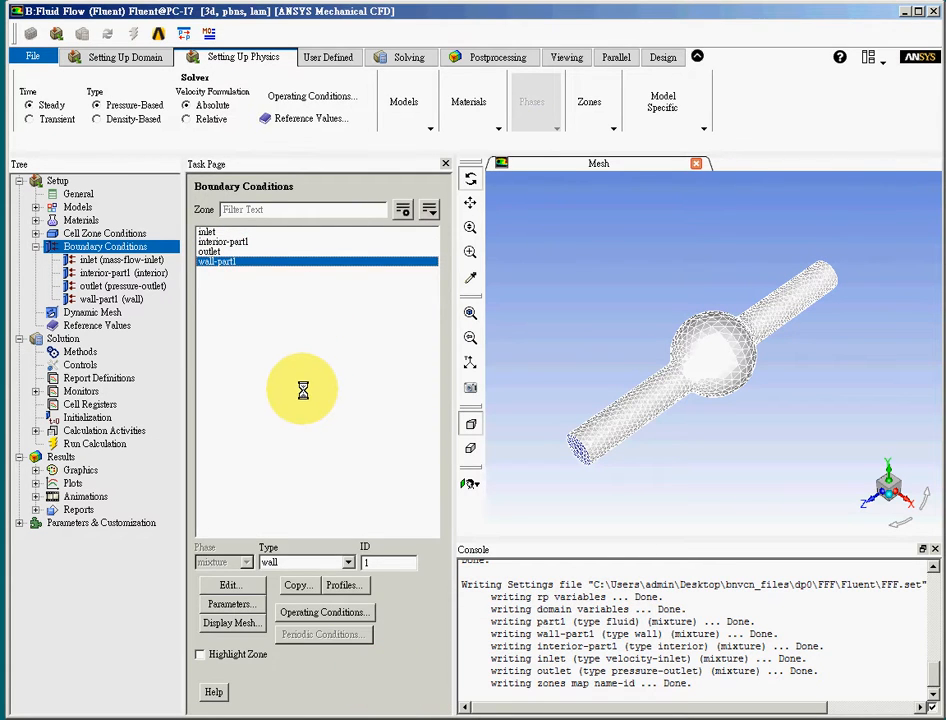
{"action": "left_click", "coordinate": [36, 246]}
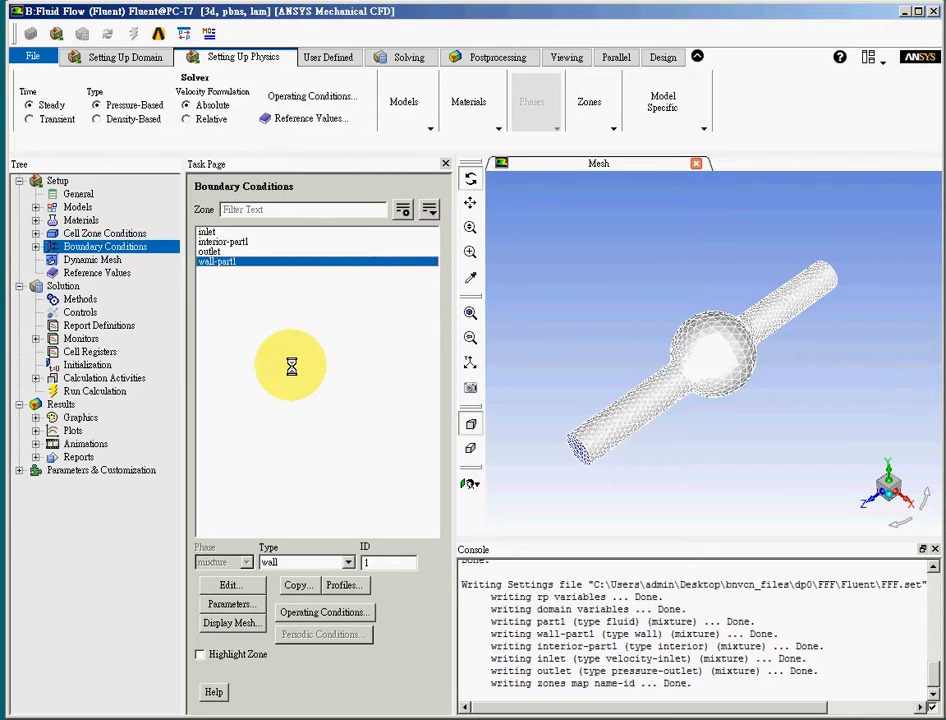
Look through the Dynamic Mesh, Reference Values, Methods, Controls and Report Definitions entries without changing anything
{"action": "left_click", "coordinate": [92, 260]}
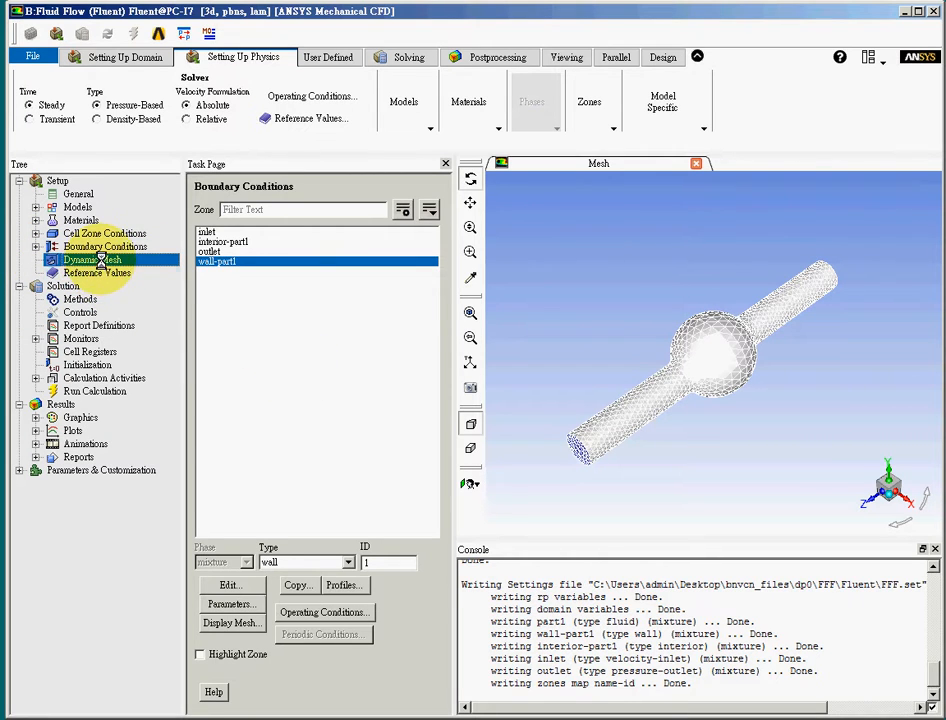
{"action": "left_click", "coordinate": [97, 273]}
{"action": "left_click", "coordinate": [80, 299]}
{"action": "left_click", "coordinate": [84, 312]}
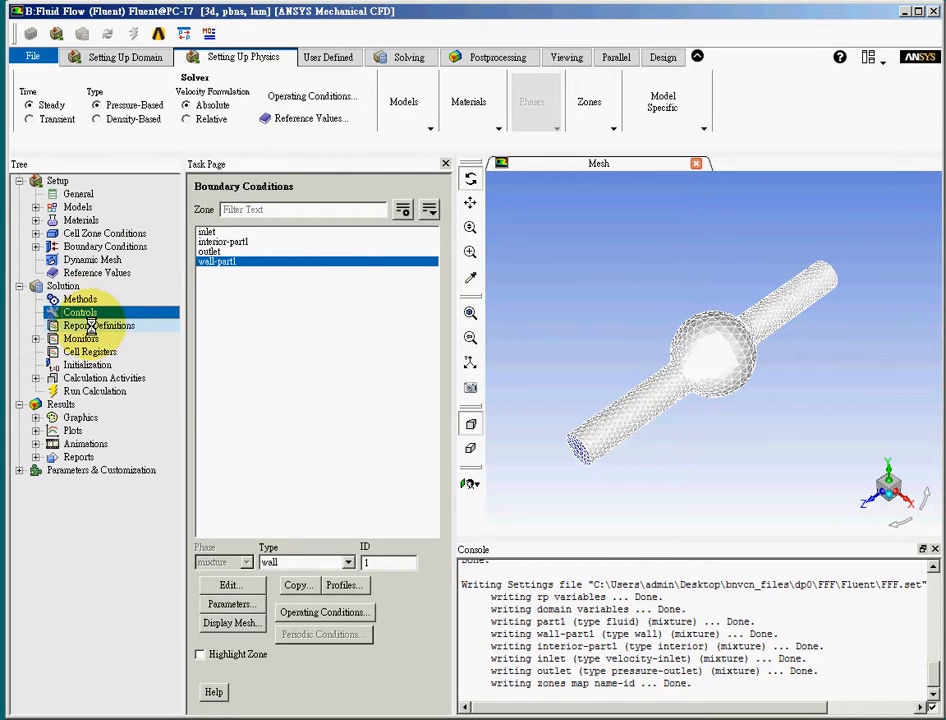
{"action": "left_click", "coordinate": [93, 326]}
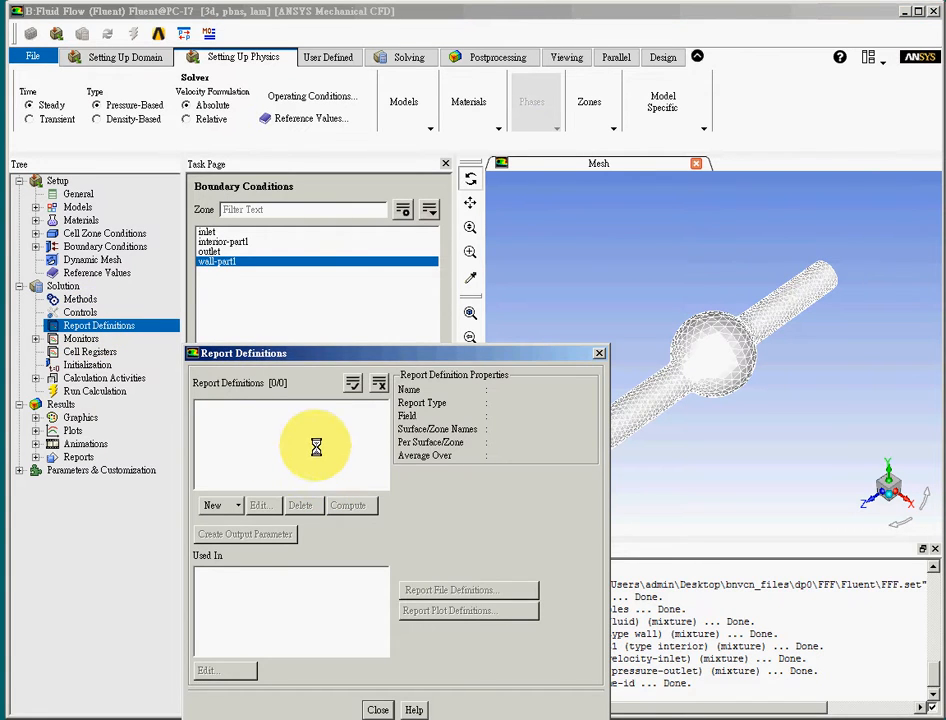
{"action": "left_click", "coordinate": [377, 708]}
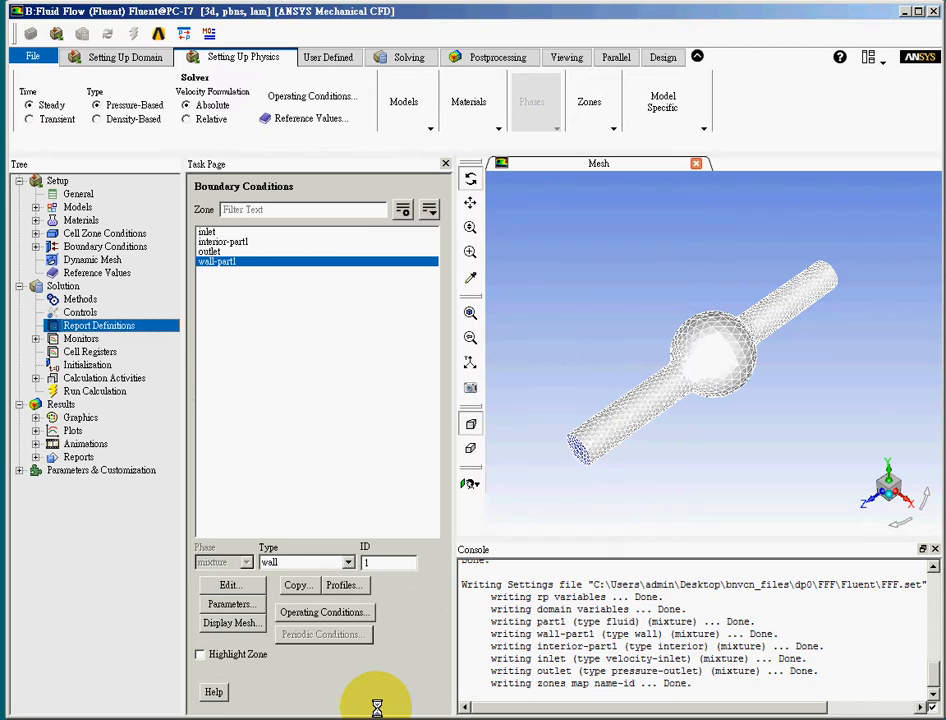
Review the residual monitors and accept absolute convergence criteria of 0.001 for continuity and the x, y and z velocities
{"action": "double_click", "coordinate": [80, 339]}
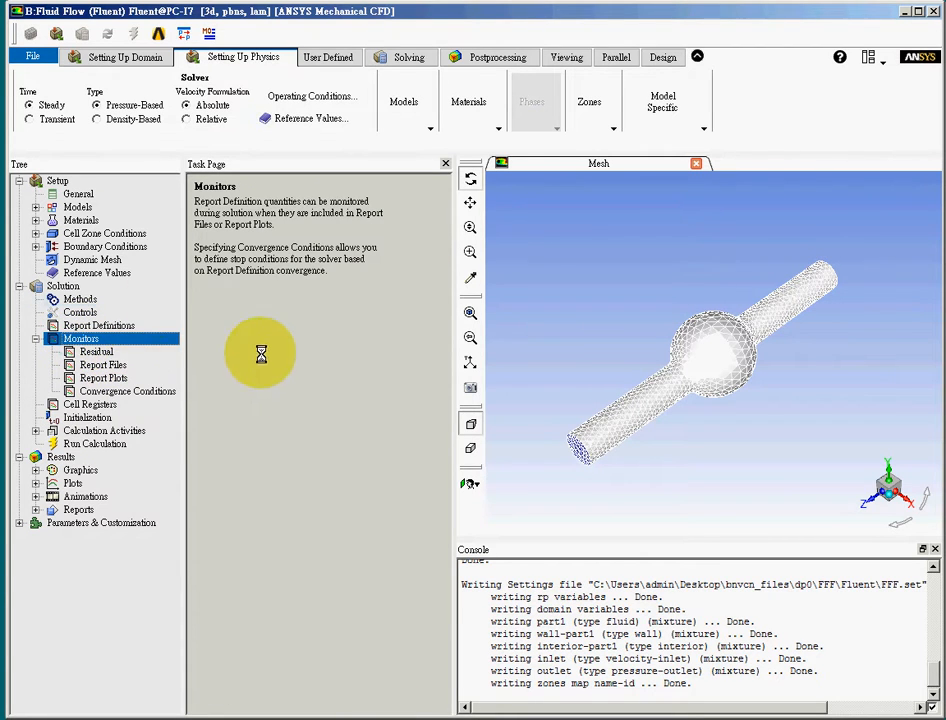
{"action": "double_click", "coordinate": [96, 352]}
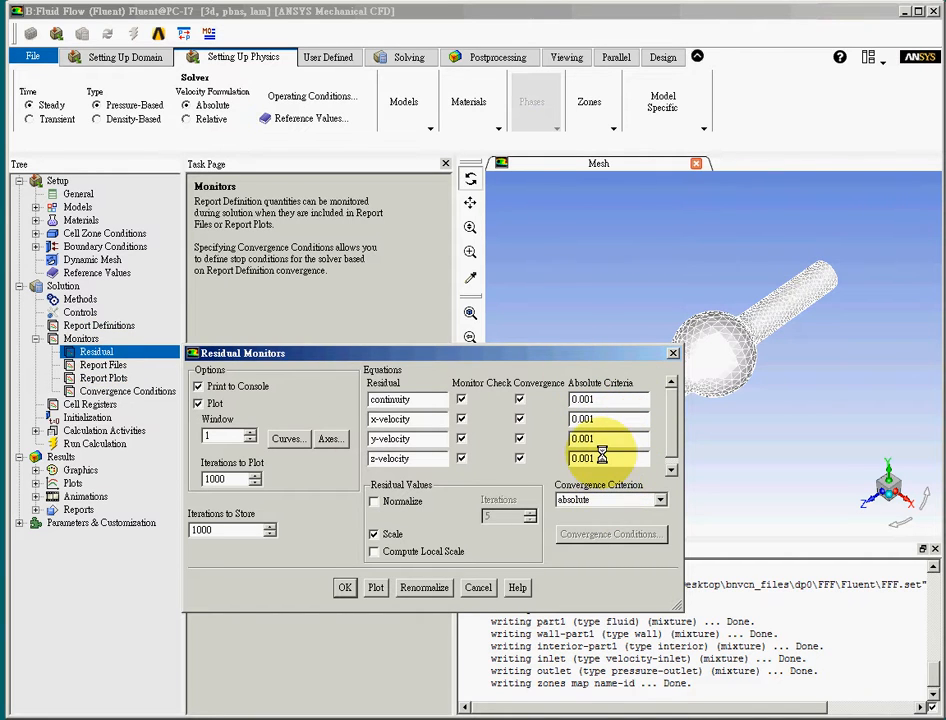
{"action": "left_click_drag", "start_coordinate": [595, 352], "coordinate": [602, 282]}
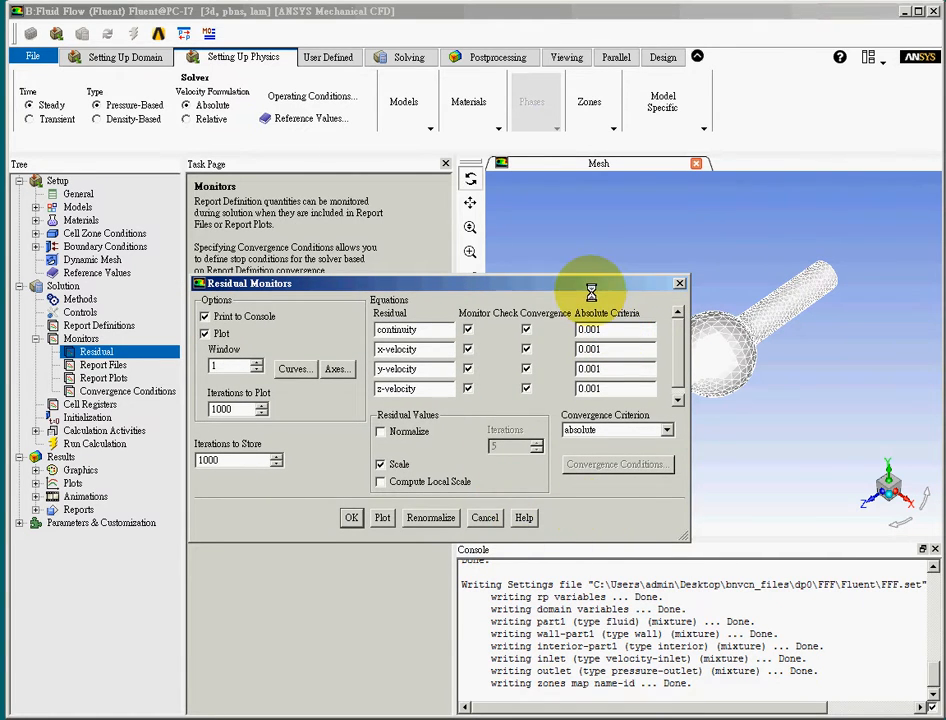
{"action": "left_click_drag", "start_coordinate": [591, 288], "coordinate": [625, 276]}
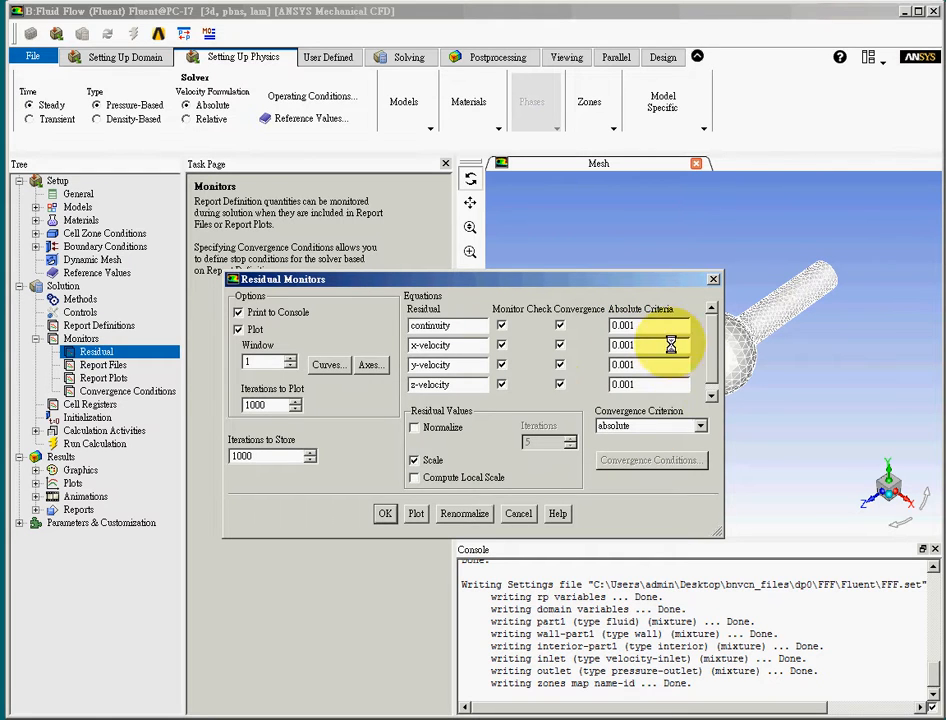
{"action": "left_click", "coordinate": [386, 514]}
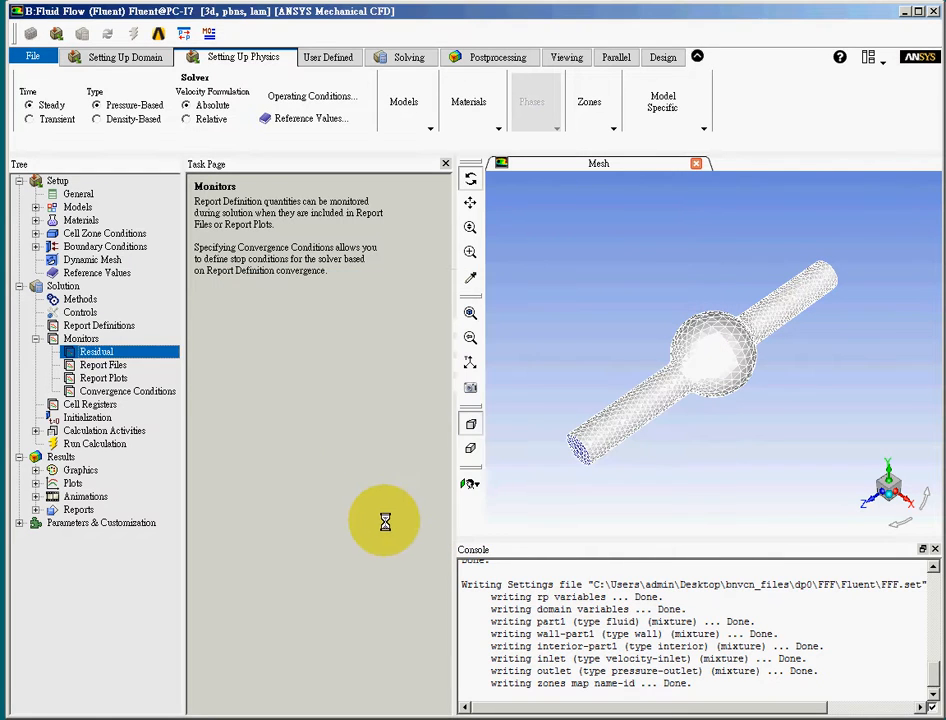
Initialize the solution with the Hybrid Initialization method
{"action": "left_click", "coordinate": [35, 339]}
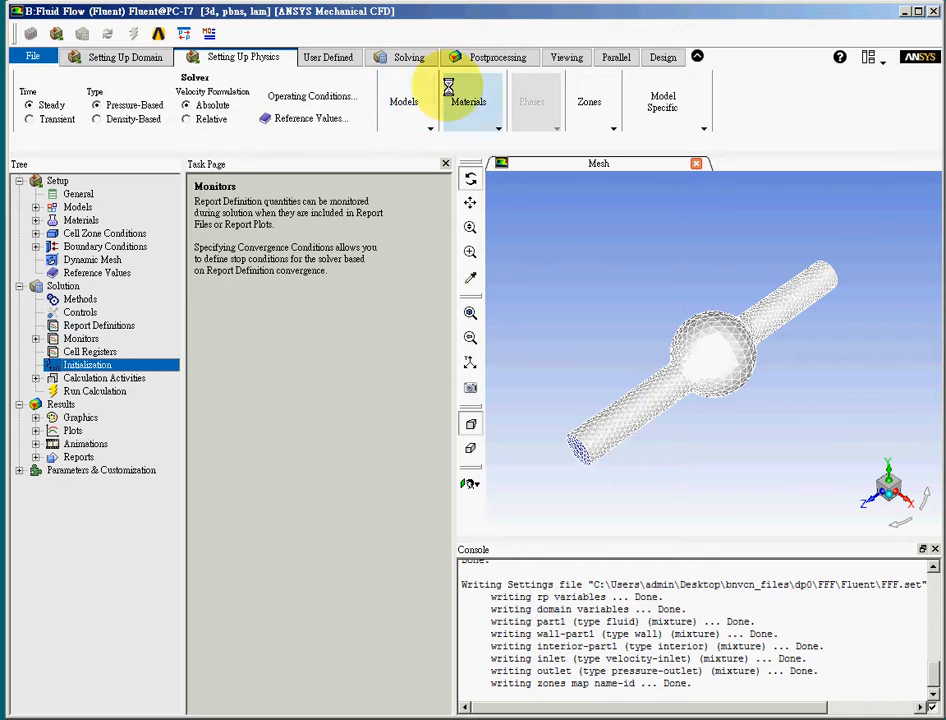
{"action": "left_click", "coordinate": [405, 57]}
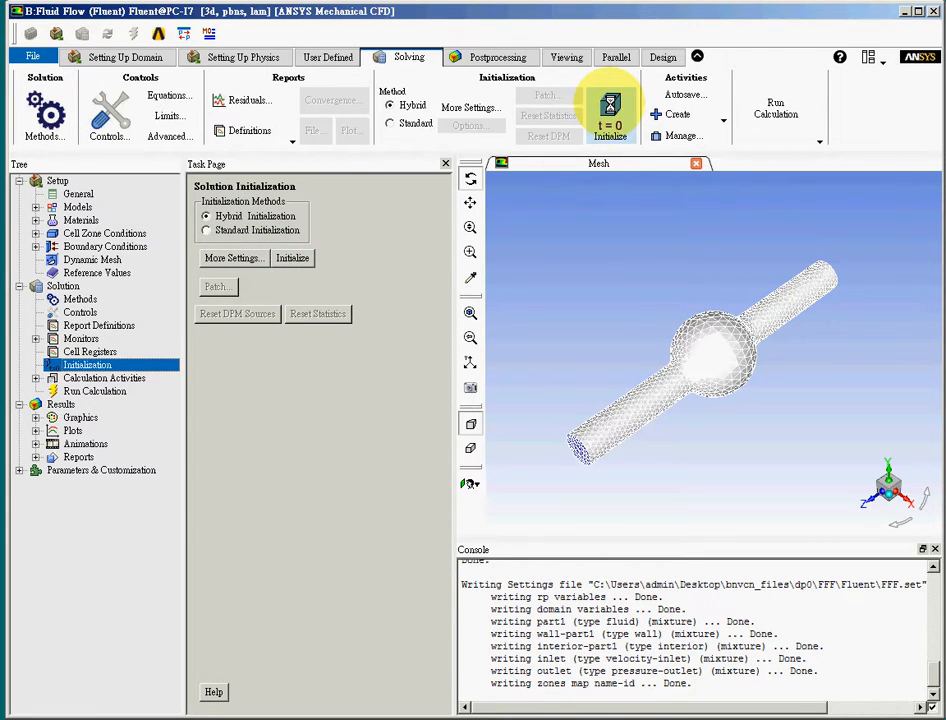
{"action": "left_click", "coordinate": [610, 110]}
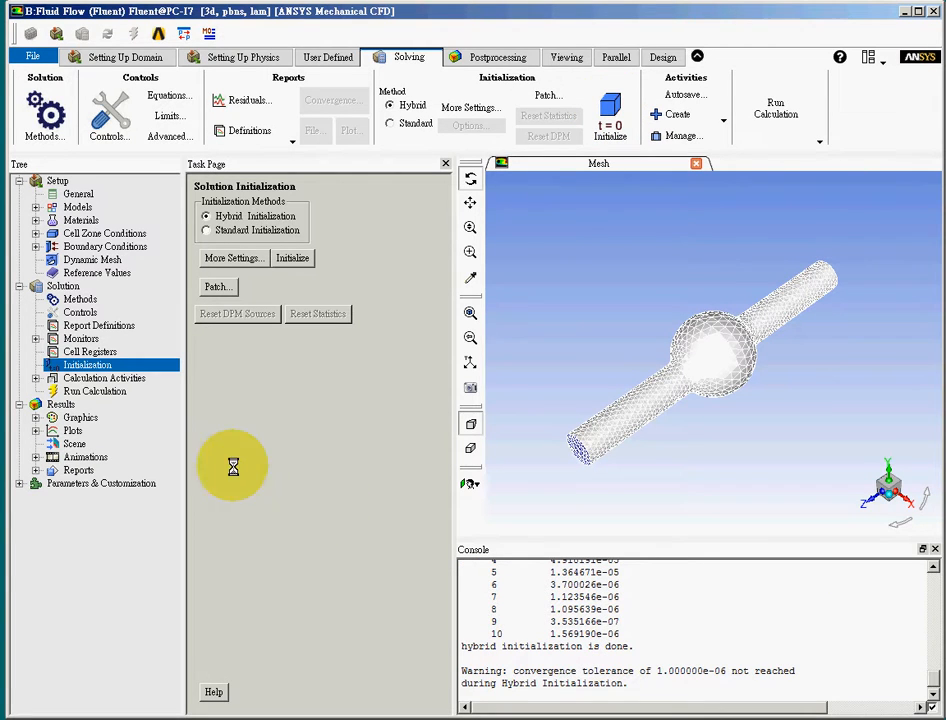
Run the calculation for 50 iterations, and continue it for another 50 iterations
{"action": "double_click", "coordinate": [106, 378]}
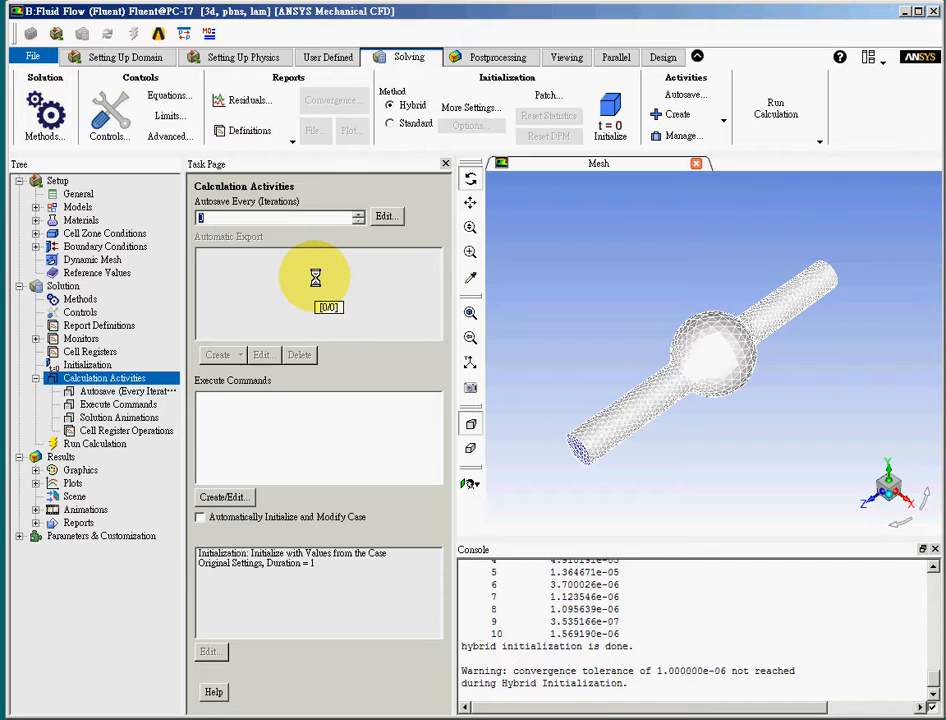
{"action": "left_click", "coordinate": [88, 444]}
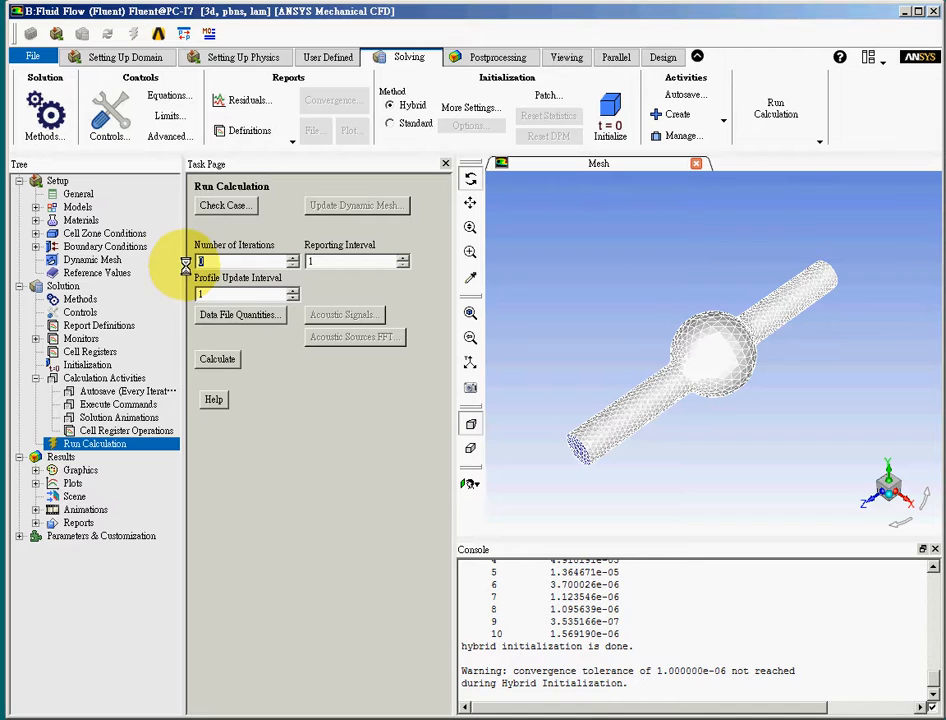
{"action": "type", "text": "50"}
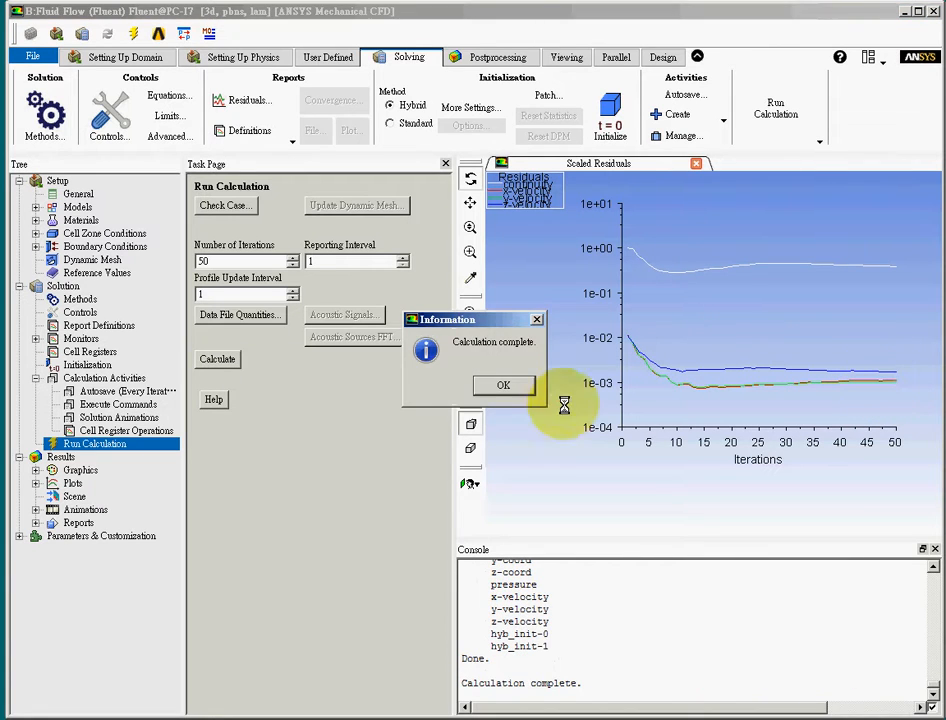
{"action": "left_click", "coordinate": [510, 384]}
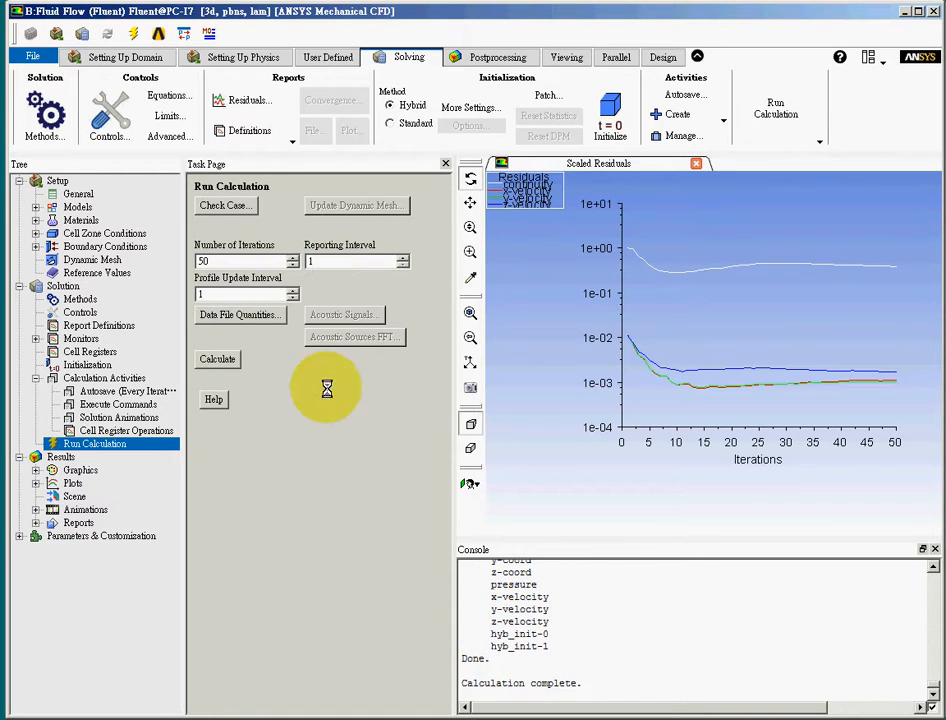
{"action": "left_click", "coordinate": [220, 358]}
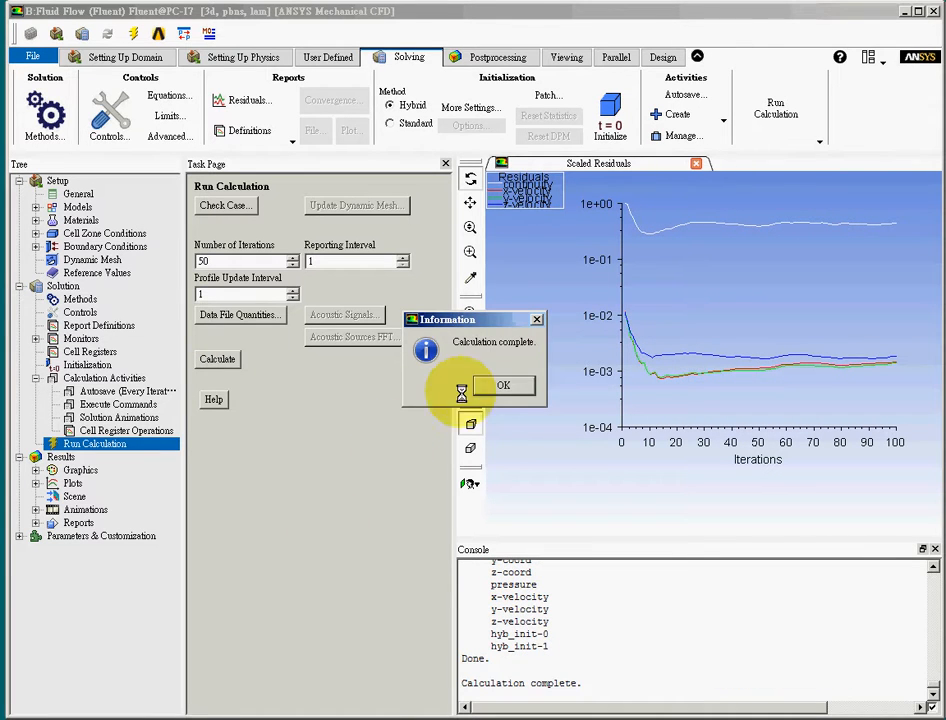
{"action": "left_click", "coordinate": [515, 385]}
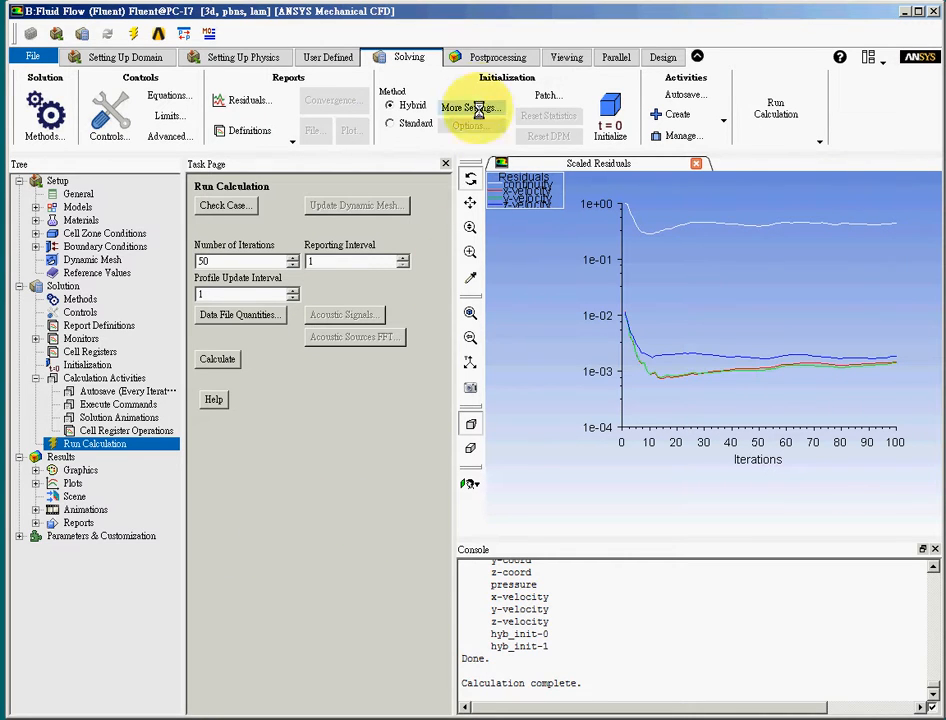
Display filled contours of static pressure on the inlet, outlet and wall-part1 surfaces
{"action": "left_click", "coordinate": [483, 56]}
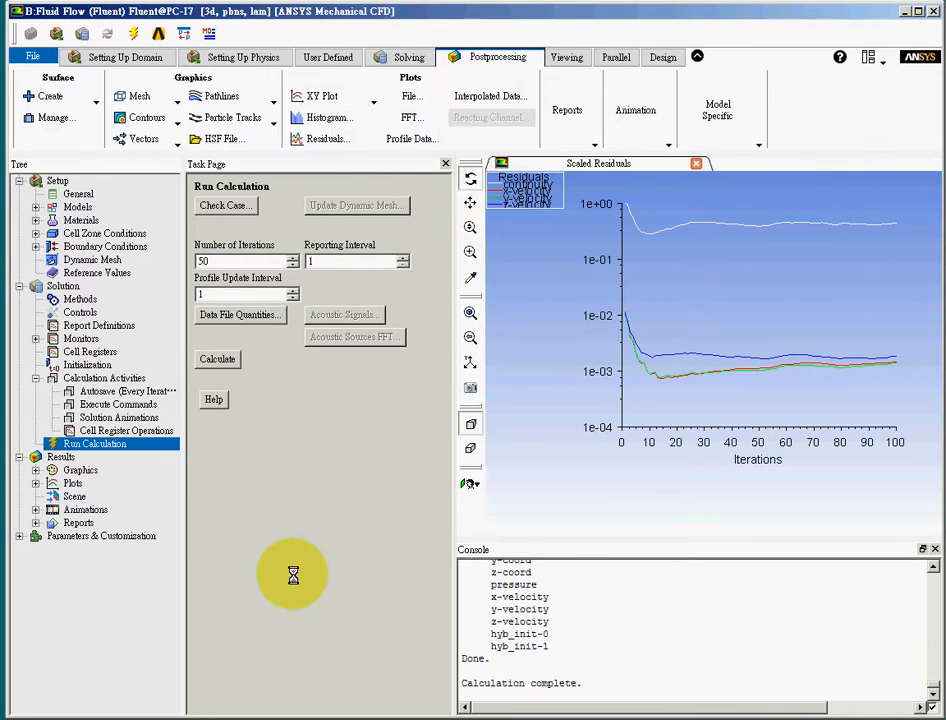
{"action": "left_click", "coordinate": [36, 470]}
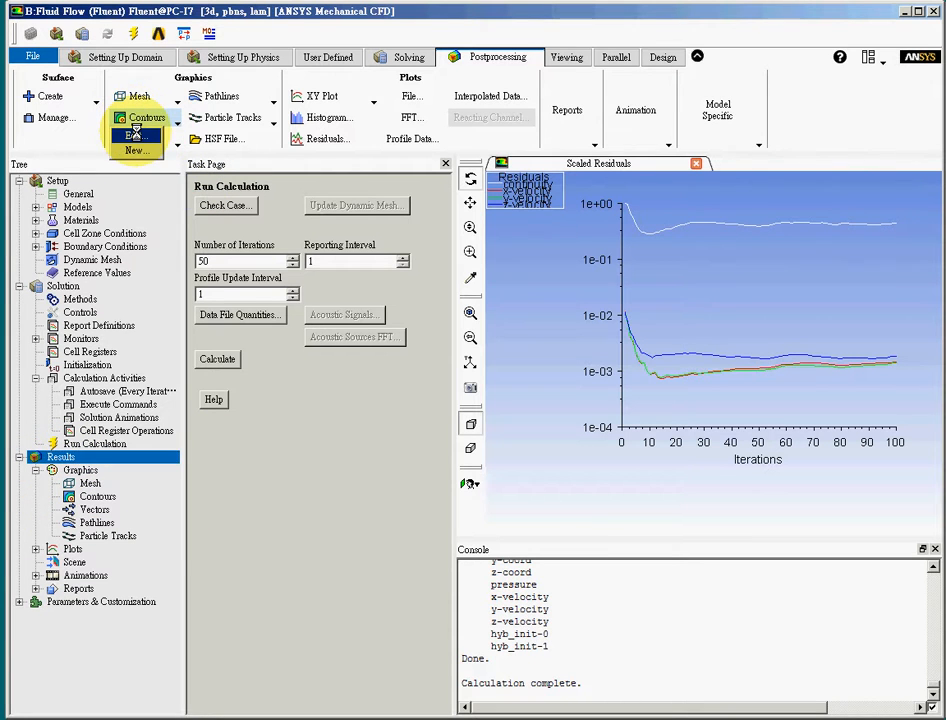
{"action": "left_click", "coordinate": [134, 134]}
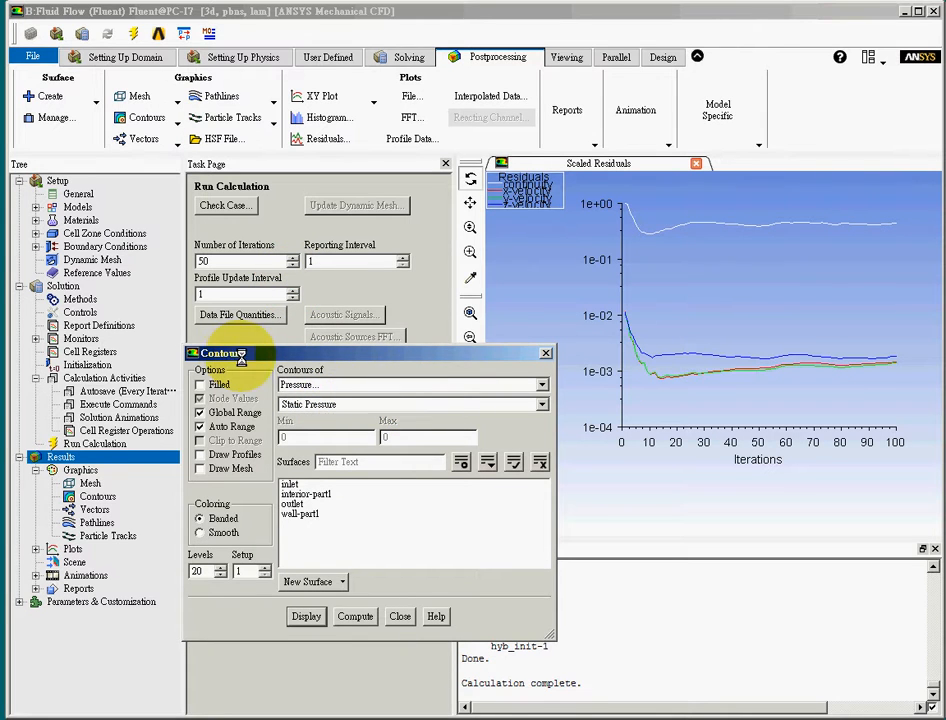
{"action": "left_click", "coordinate": [300, 486]}
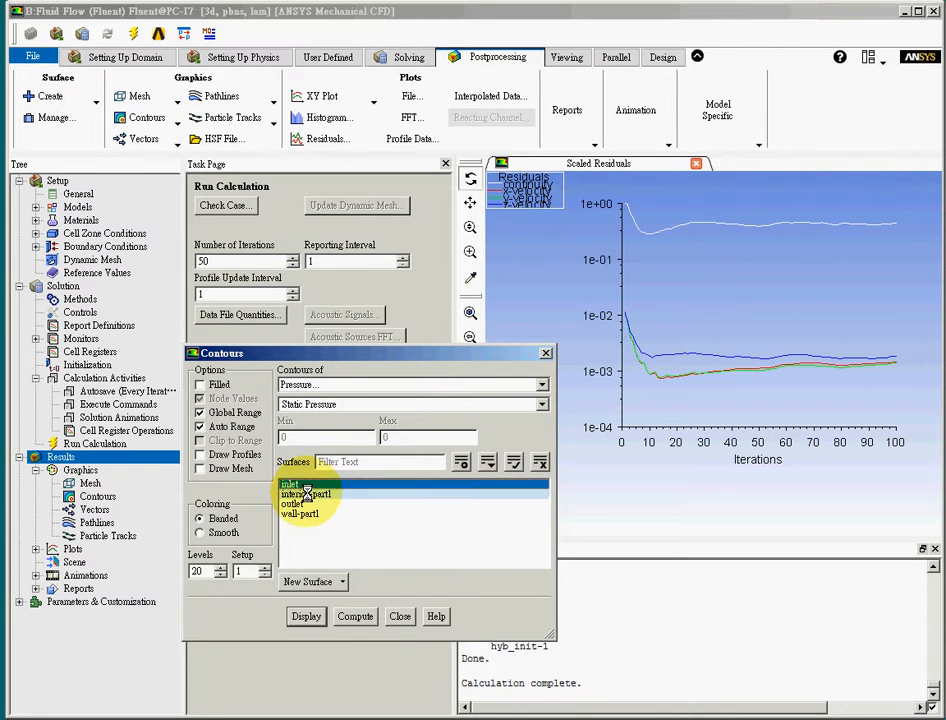
{"action": "left_click", "coordinate": [300, 513]}
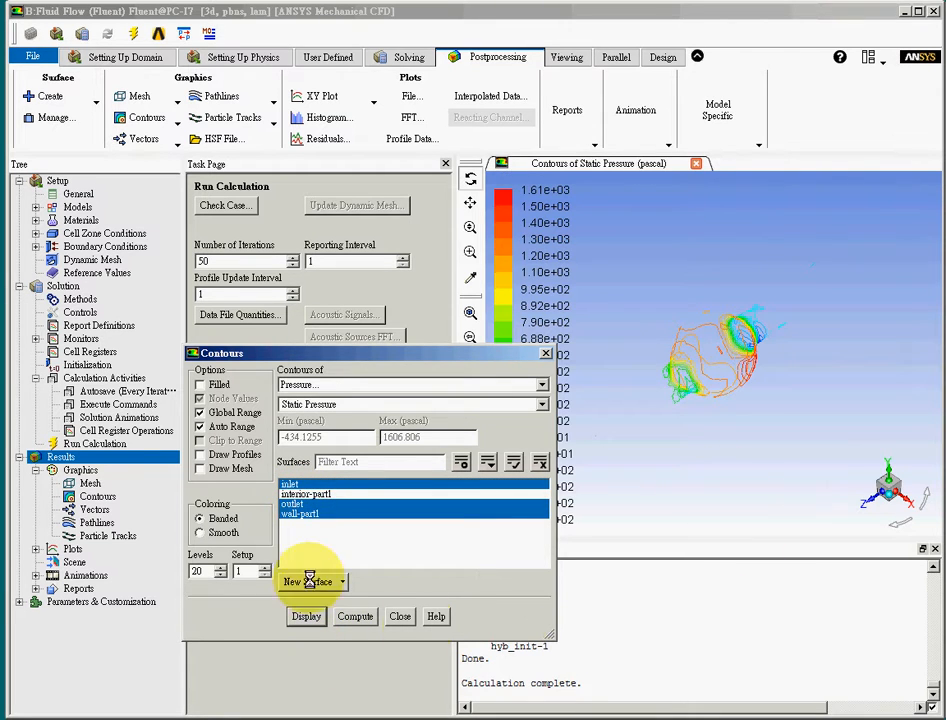
{"action": "left_click", "coordinate": [200, 385]}
{"action": "left_click", "coordinate": [306, 616]}
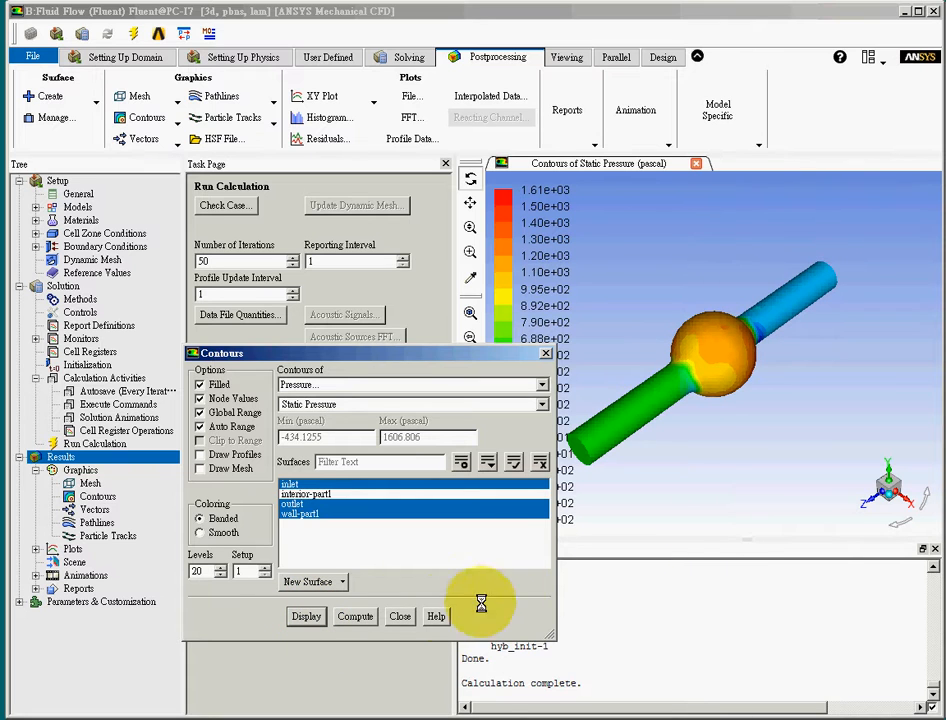
{"action": "left_click", "coordinate": [400, 616]}
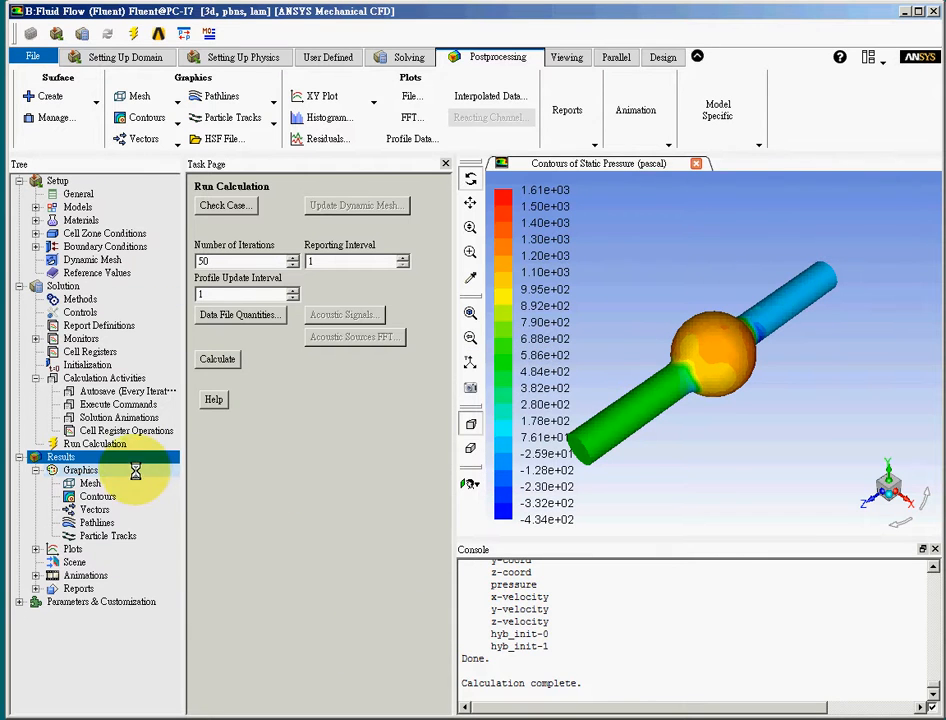
Display velocity vectors colored by velocity magnitude on the inlet, interior-part1 and outlet surfaces
{"action": "left_click", "coordinate": [135, 158]}
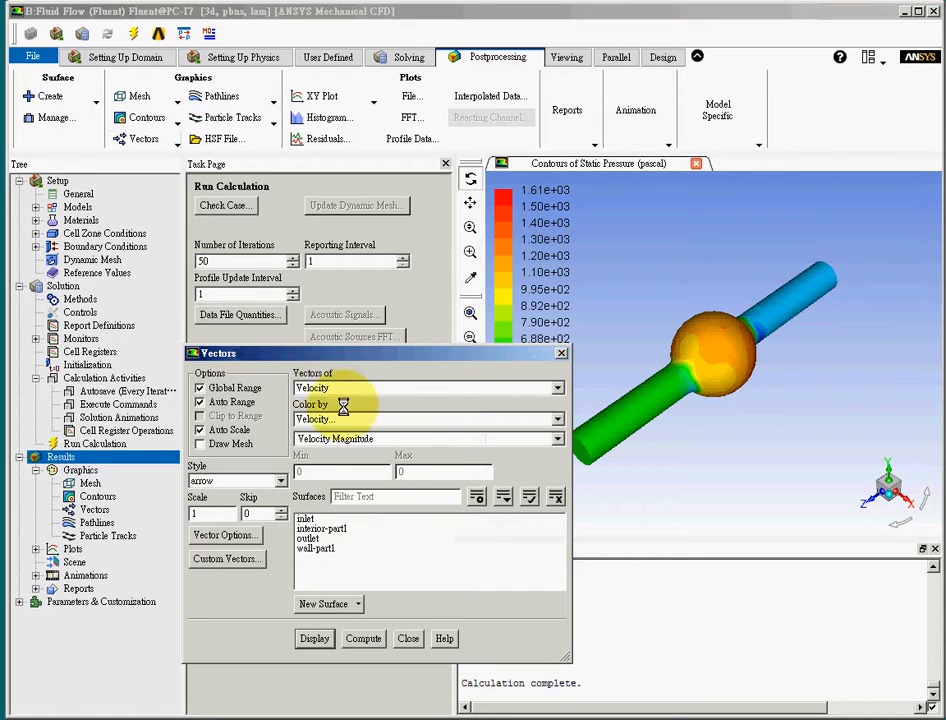
{"action": "left_click", "coordinate": [306, 518]}
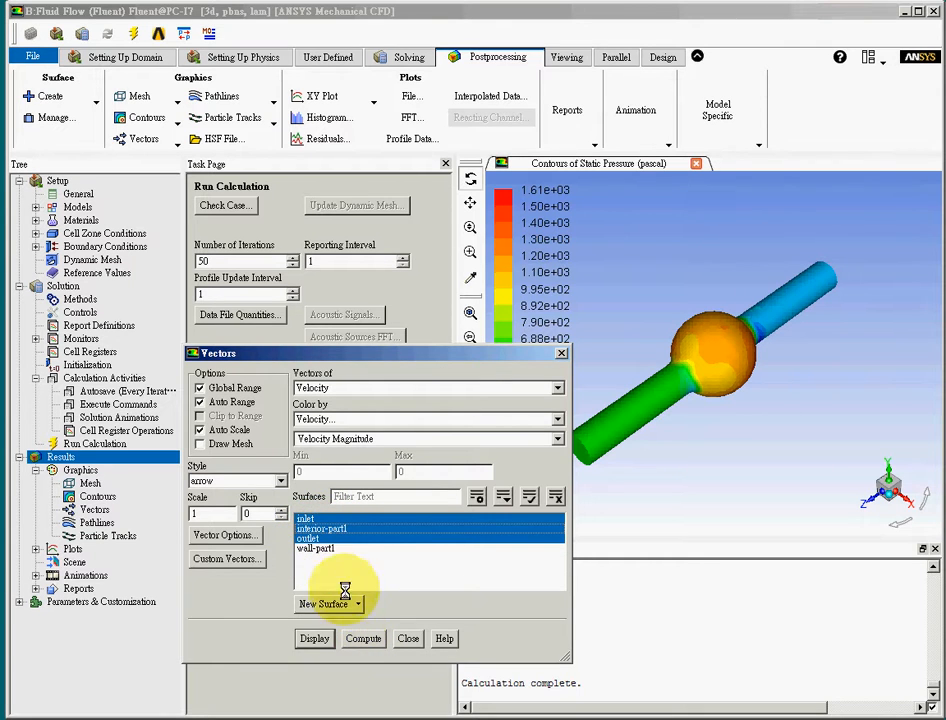
{"action": "left_click", "coordinate": [313, 638]}
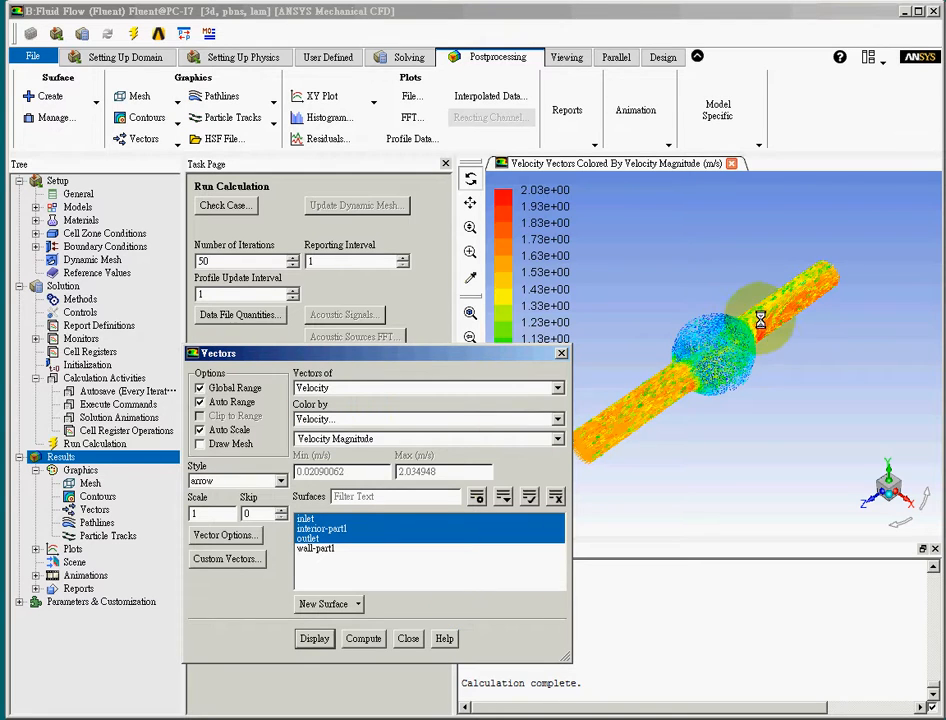
Set up pathlines released from the inlet and outlet surfaces, colored by velocity magnitude
{"action": "left_click", "coordinate": [560, 352]}
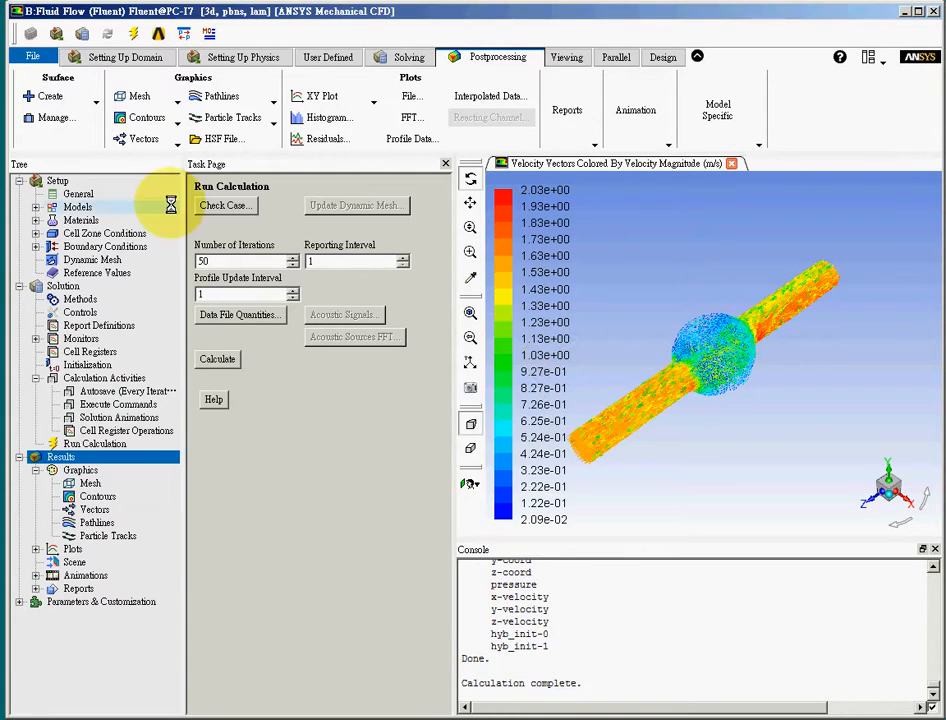
{"action": "left_click", "coordinate": [211, 116]}
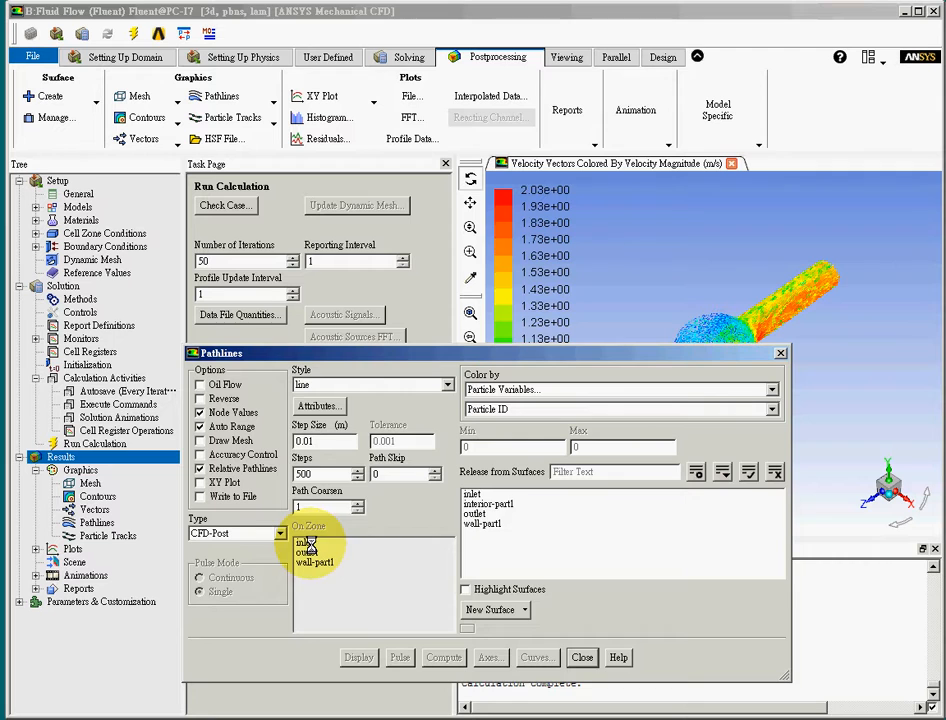
{"action": "left_click", "coordinate": [470, 493]}
{"action": "left_click", "coordinate": [474, 513]}
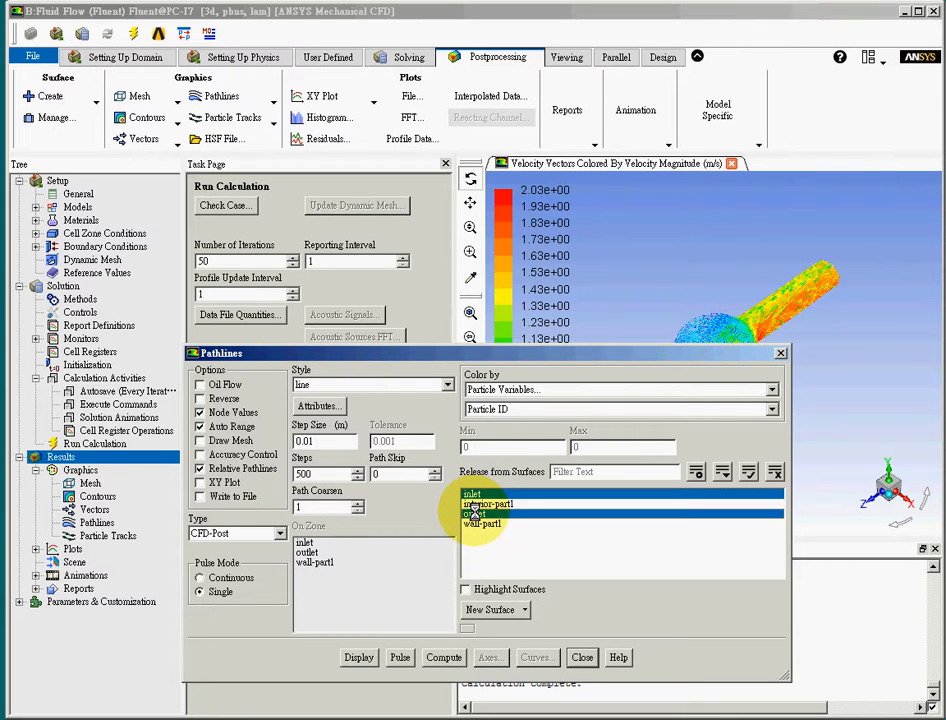
{"action": "left_click", "coordinate": [531, 384]}
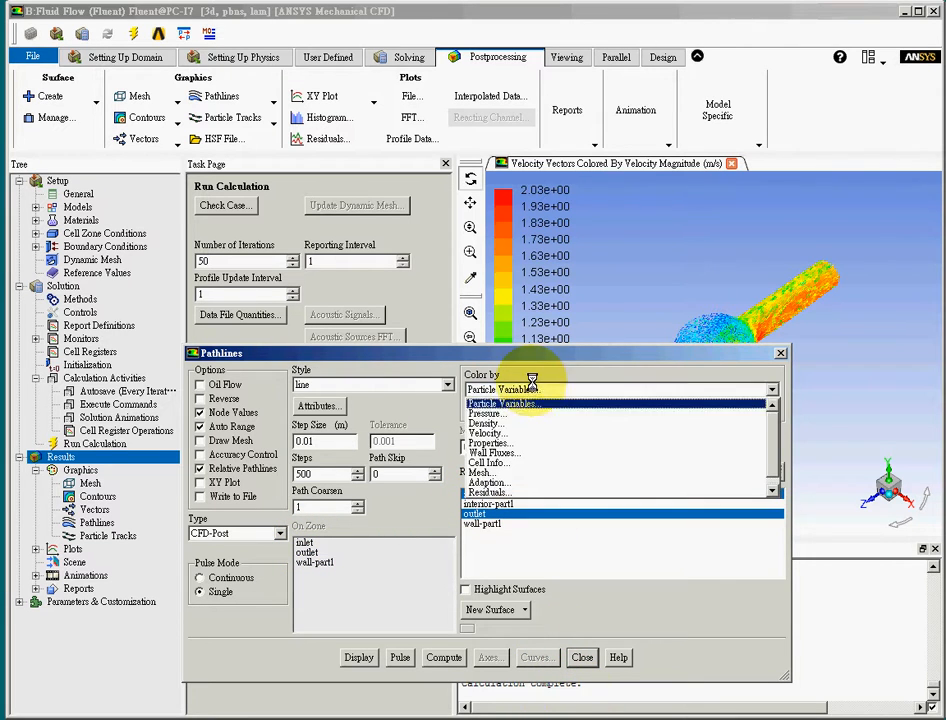
{"action": "left_click", "coordinate": [524, 433]}
Set the pathline style to line-arrows with a scale of 0.2 and display the pathlines in an unobstructed view
{"action": "left_click", "coordinate": [337, 384]}
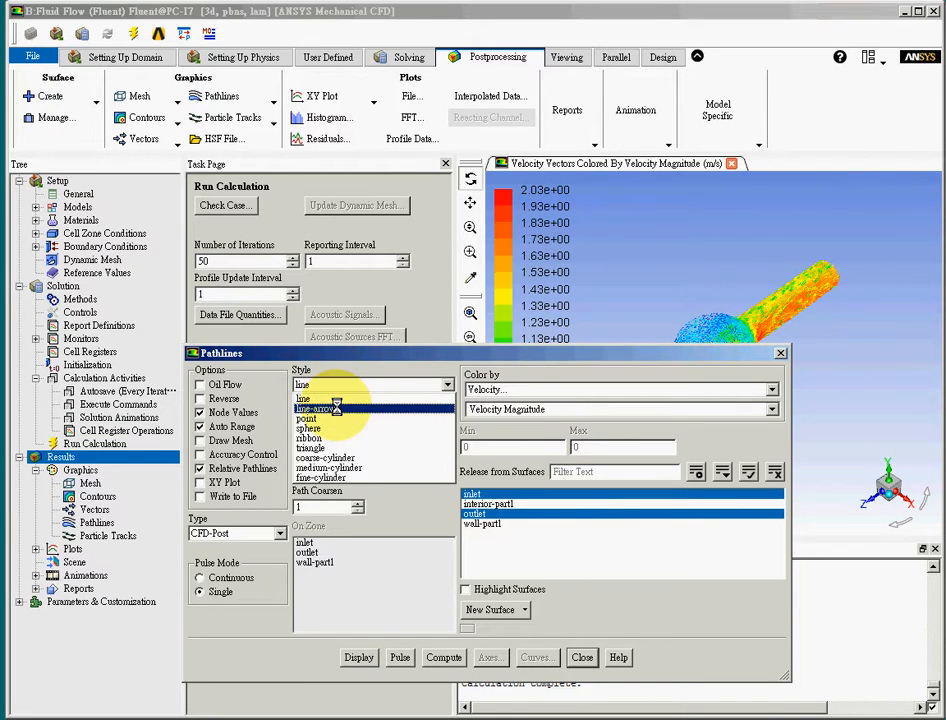
{"action": "left_click", "coordinate": [337, 408]}
{"action": "left_click", "coordinate": [316, 406]}
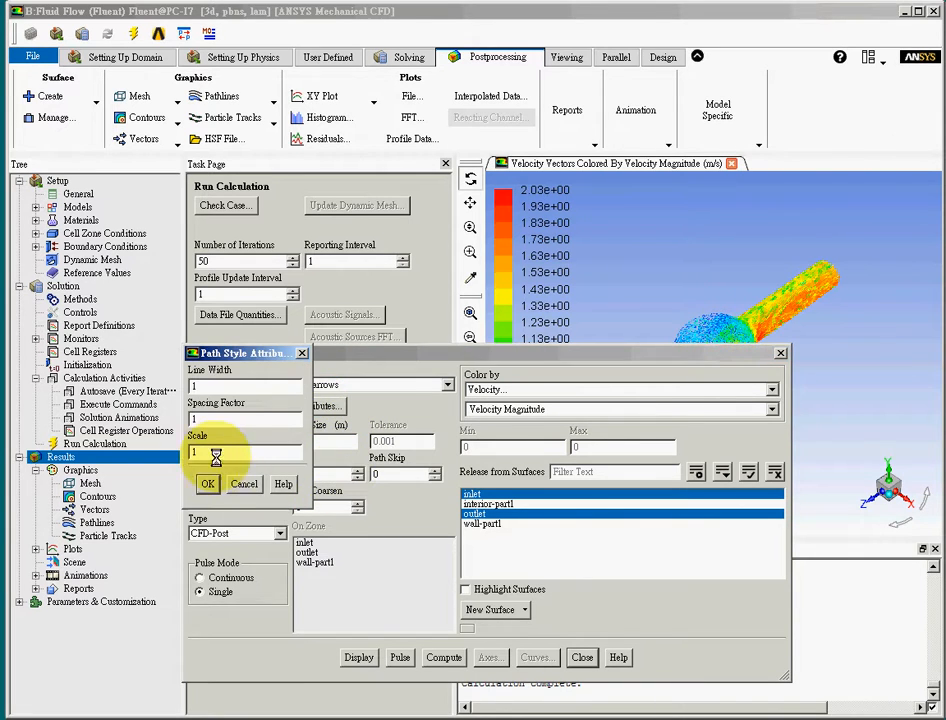
{"action": "type", "text": "0.2"}
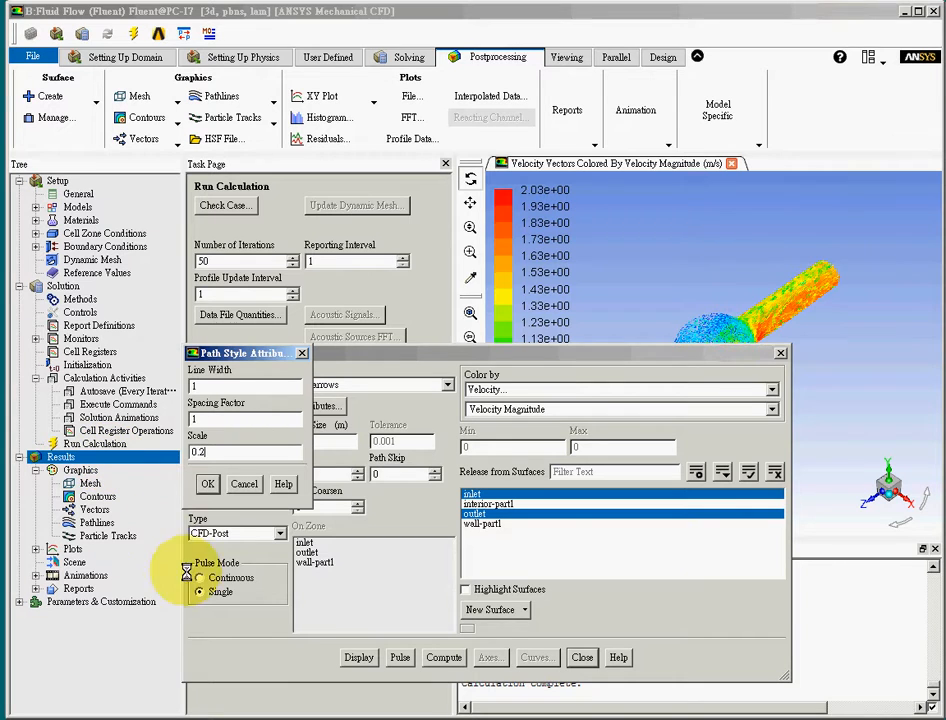
{"action": "left_click", "coordinate": [205, 483]}
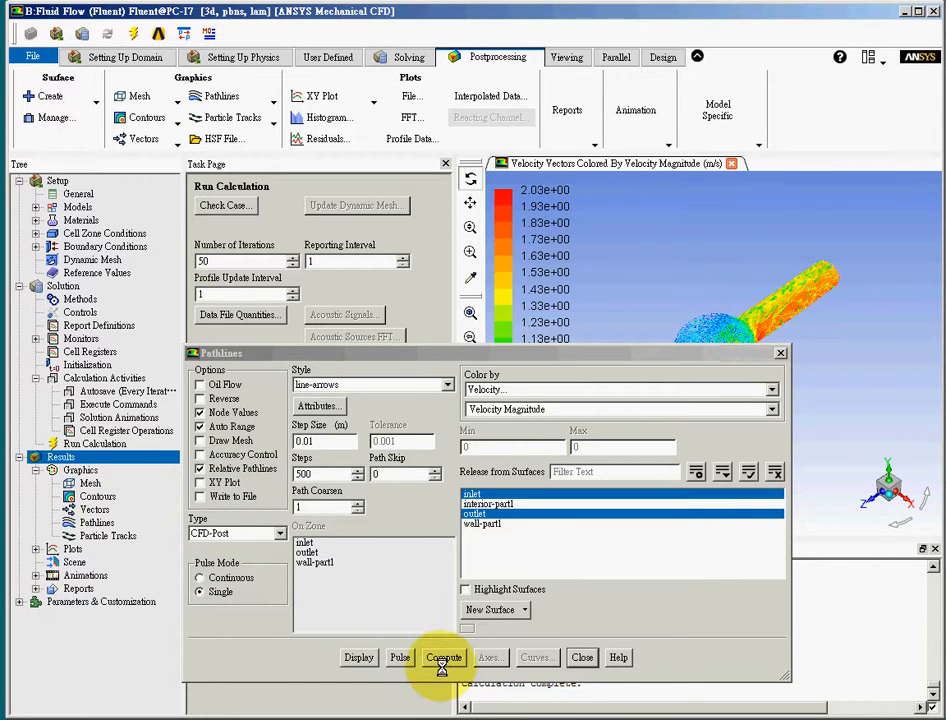
{"action": "left_click", "coordinate": [358, 657]}
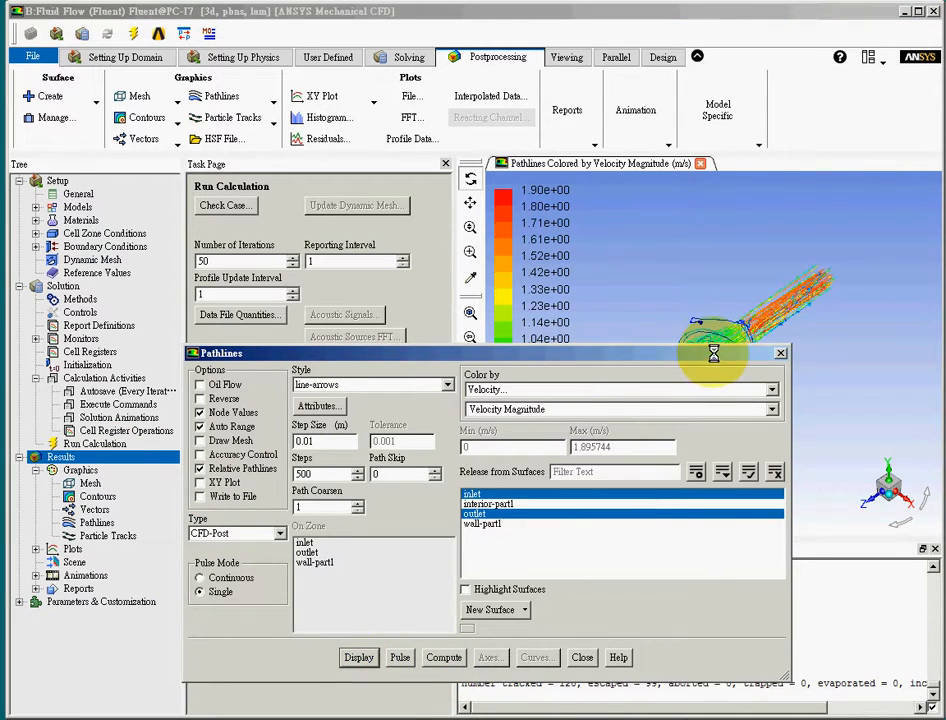
{"action": "left_click_drag", "start_coordinate": [714, 353], "coordinate": [483, 122]}
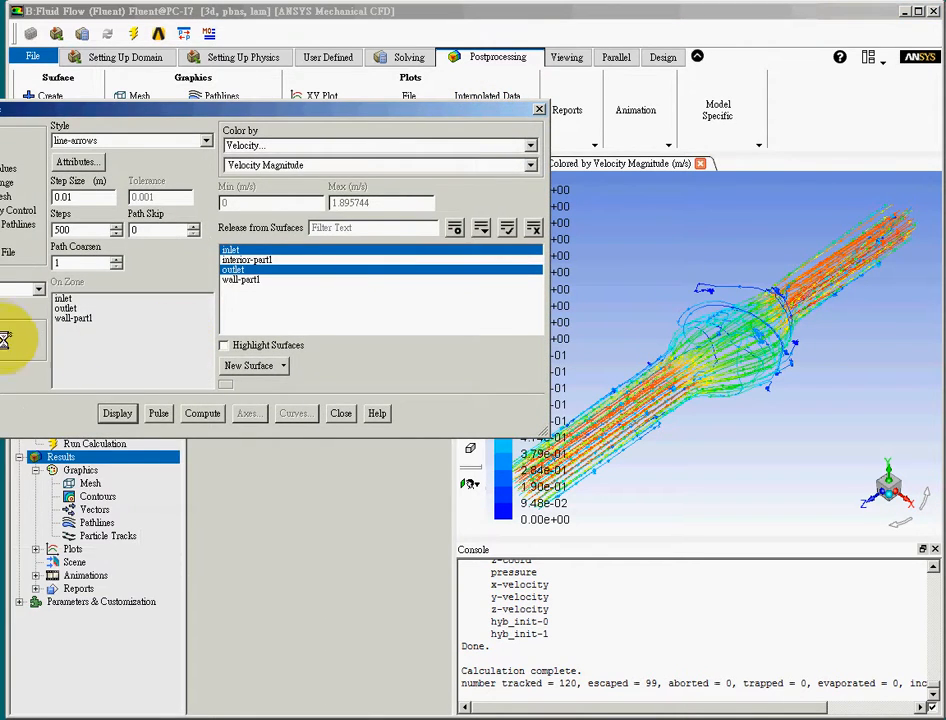
Play the pulse animation of the pathlines through the pipe and spherical chamber, stopping and replaying it
{"action": "left_click", "coordinate": [157, 413]}
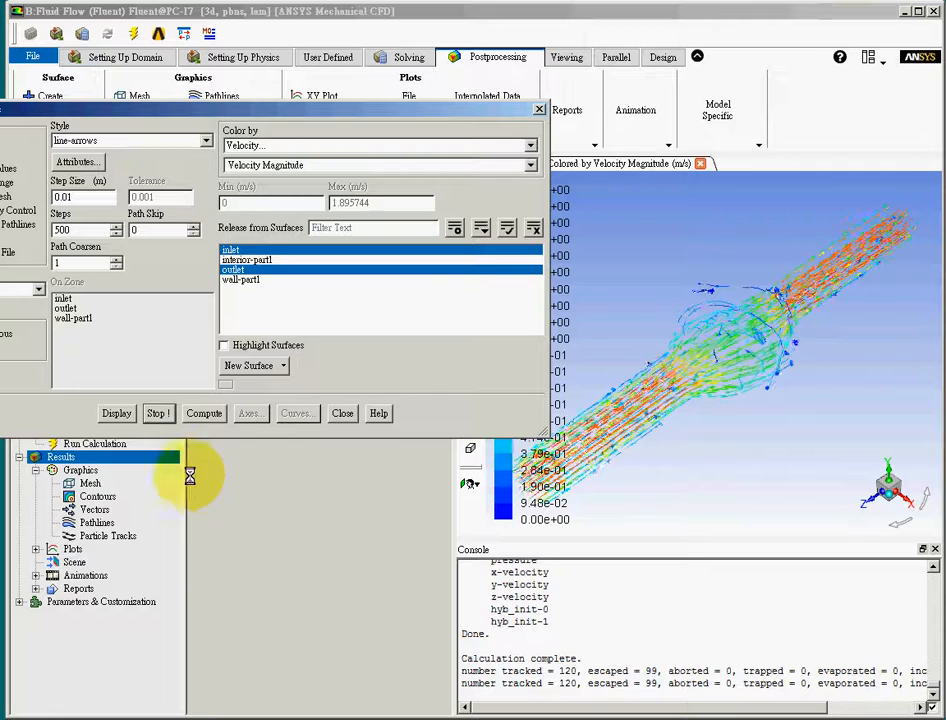
{"action": "left_click", "coordinate": [157, 413]}
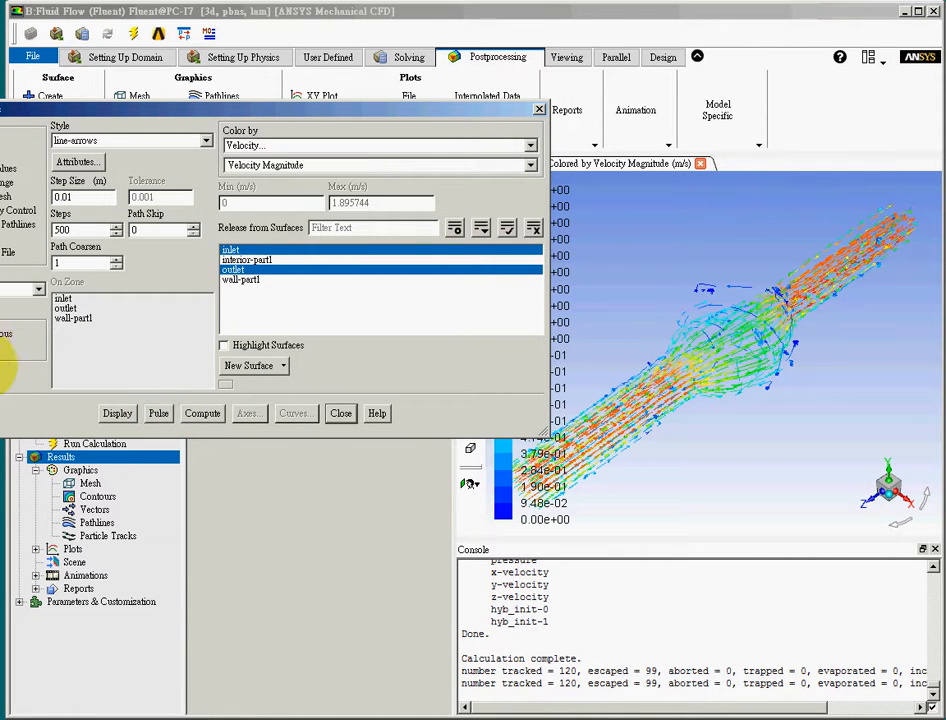
{"action": "left_click_drag", "start_coordinate": [216, 109], "coordinate": [243, 110]}
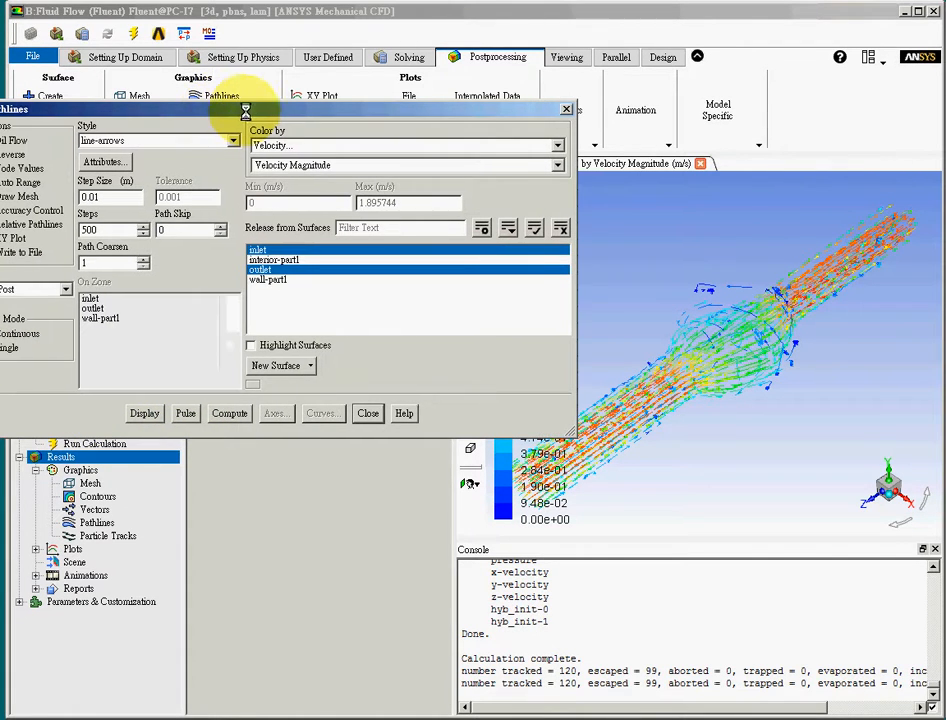
{"action": "left_click", "coordinate": [185, 413]}
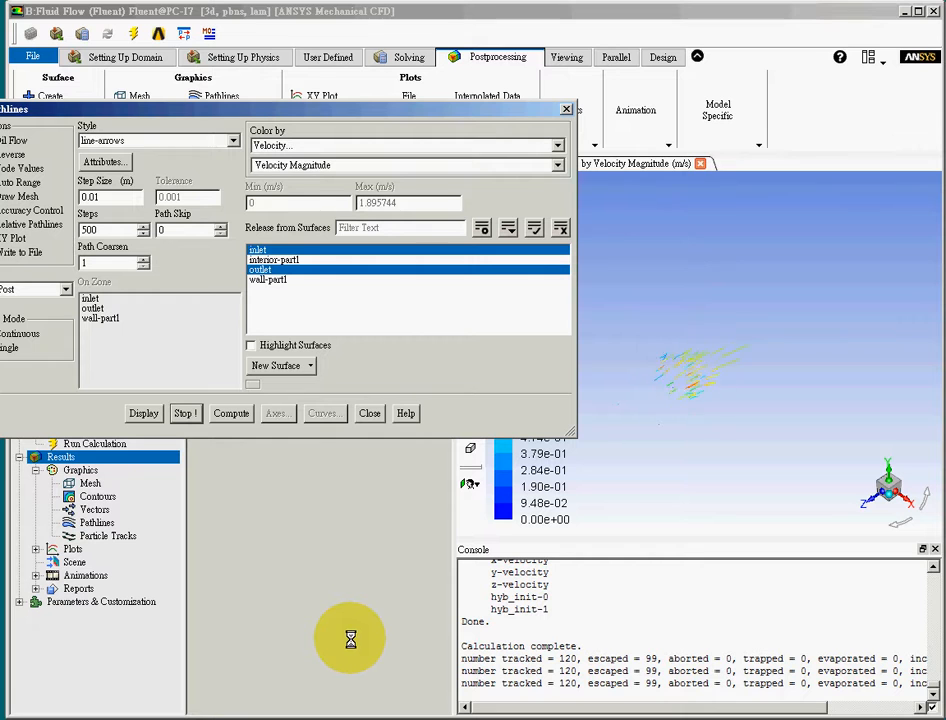
{"action": "left_click", "coordinate": [185, 413]}
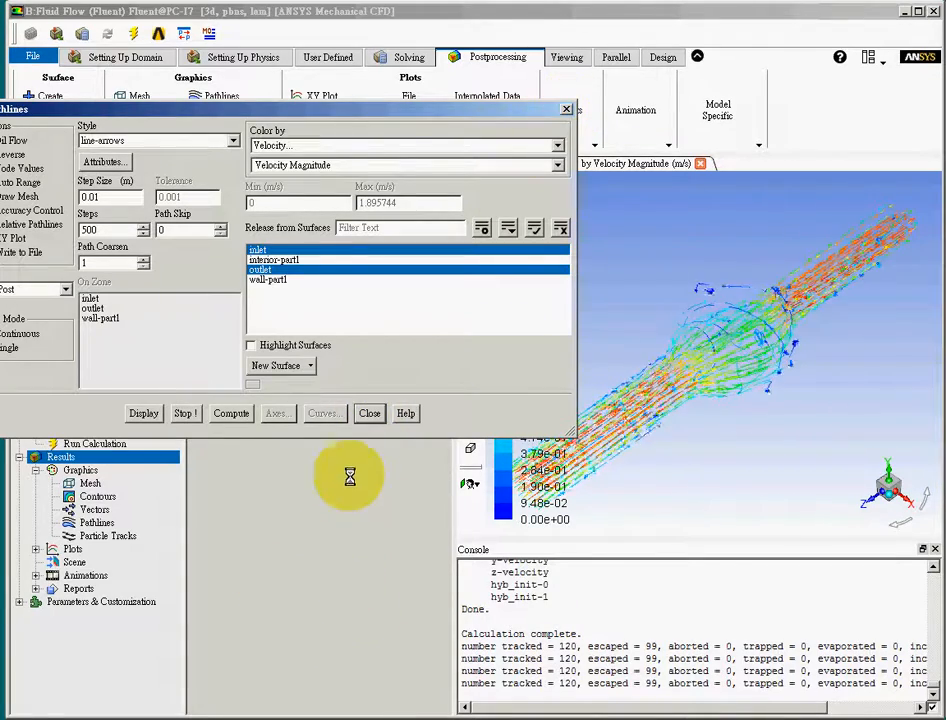
{"action": "left_click", "coordinate": [365, 612]}
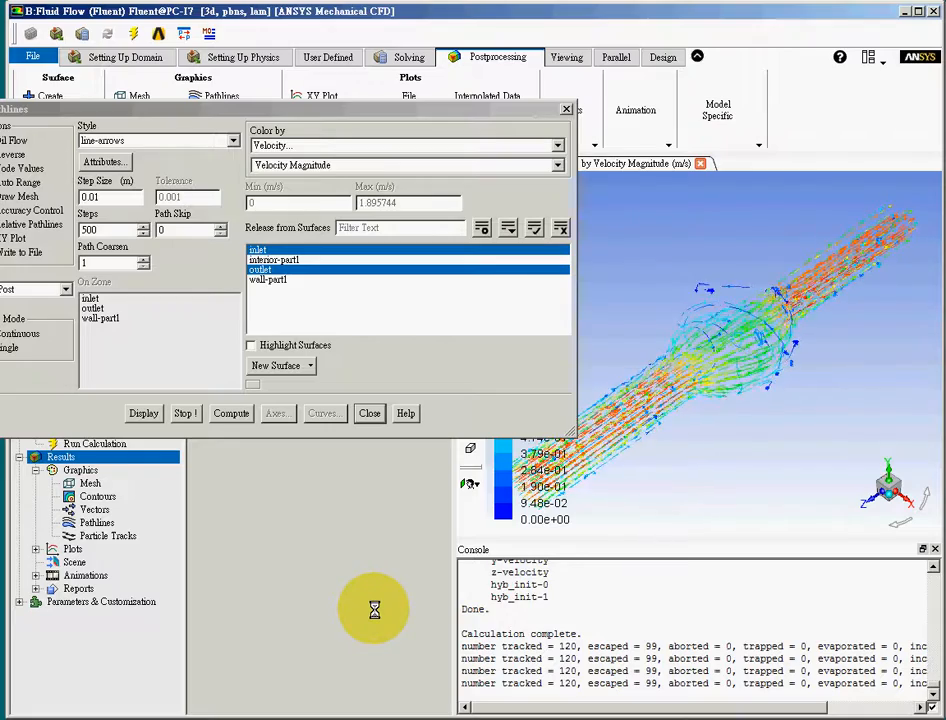